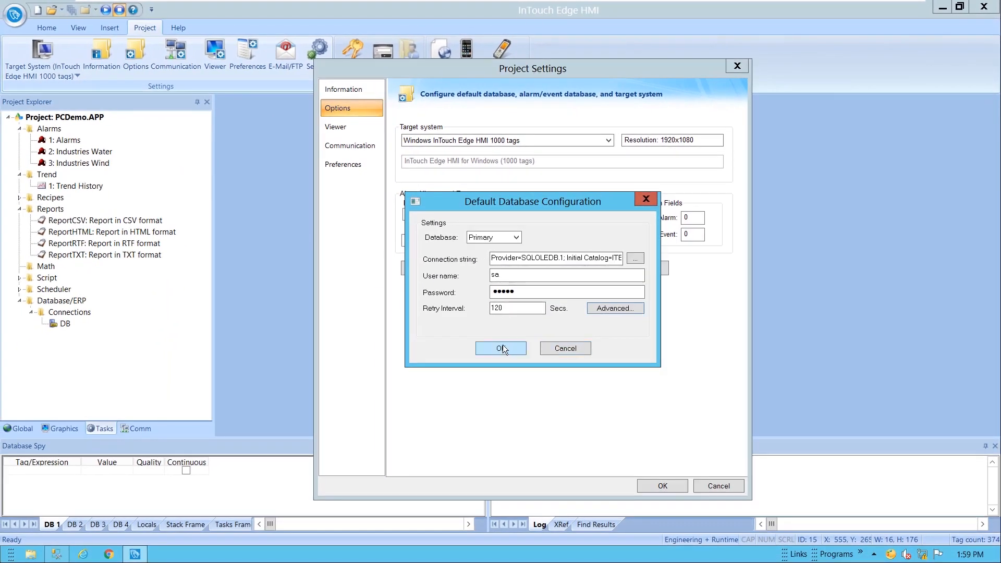
# Accept the default database configuration and keep the alarm History Format set to Database
pyautogui.click(502, 349)
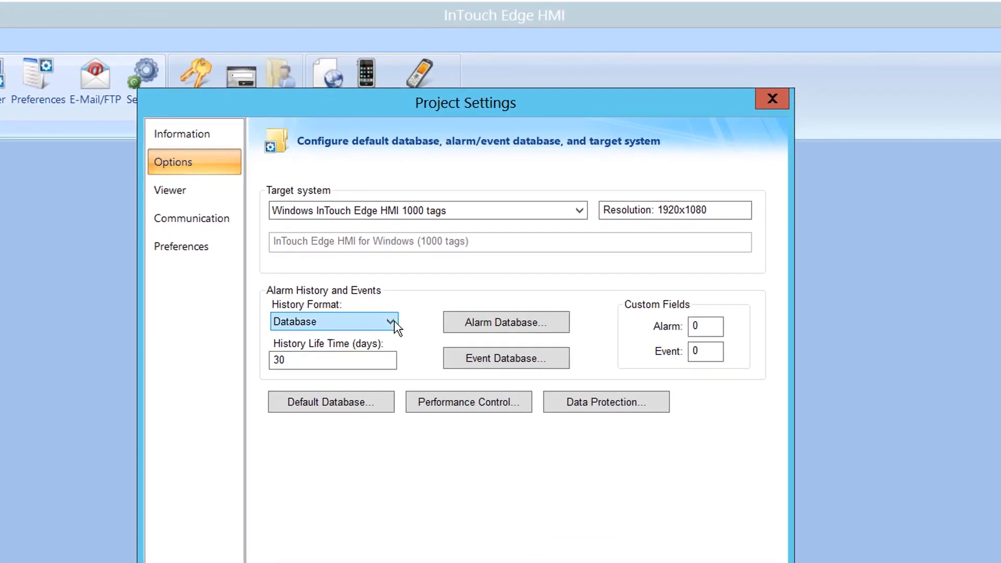
pyautogui.click(394, 321)
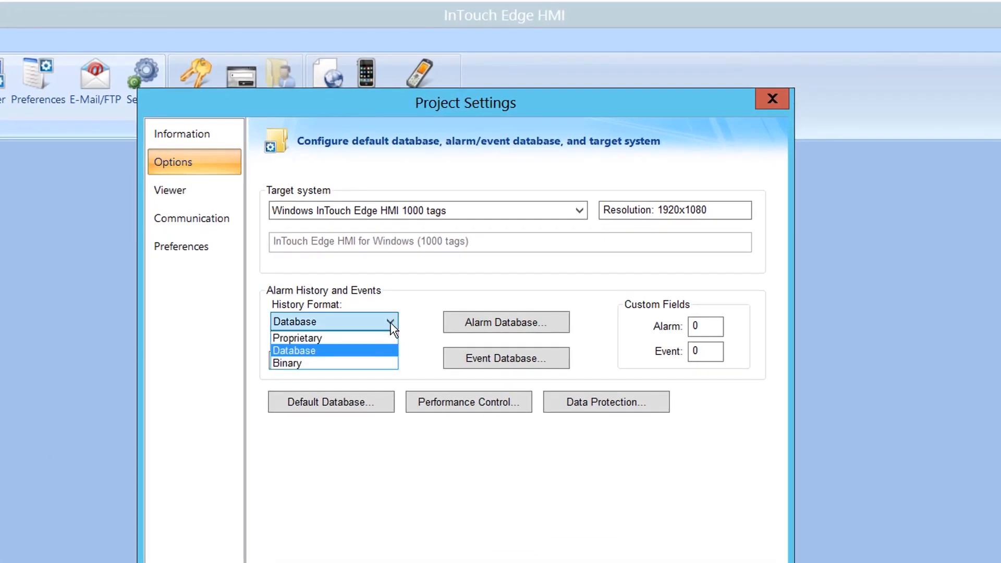
pyautogui.click(364, 356)
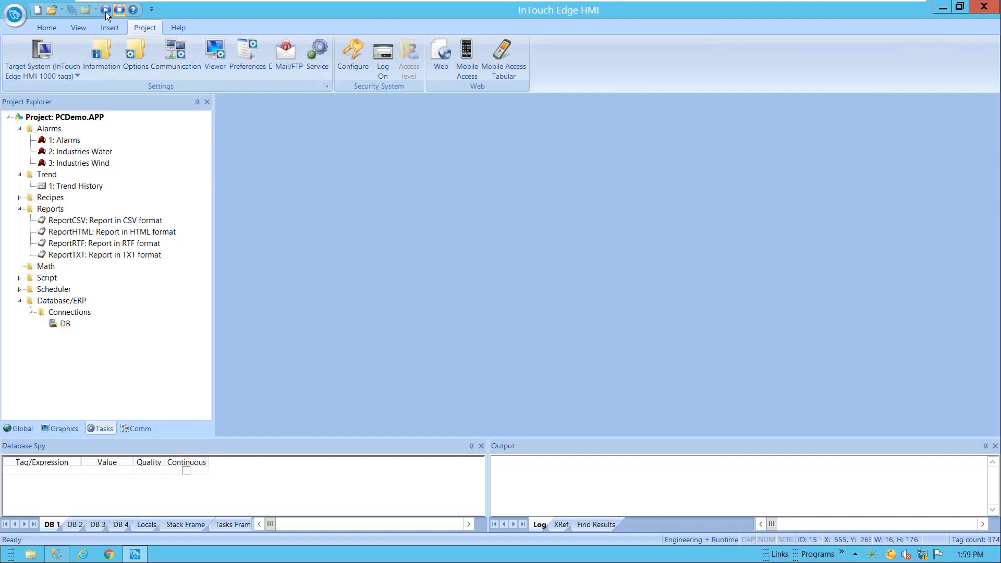
# Run the project in runtime, then minimize the viewer and the HMI editor to reveal the desktop
pyautogui.click(105, 10)
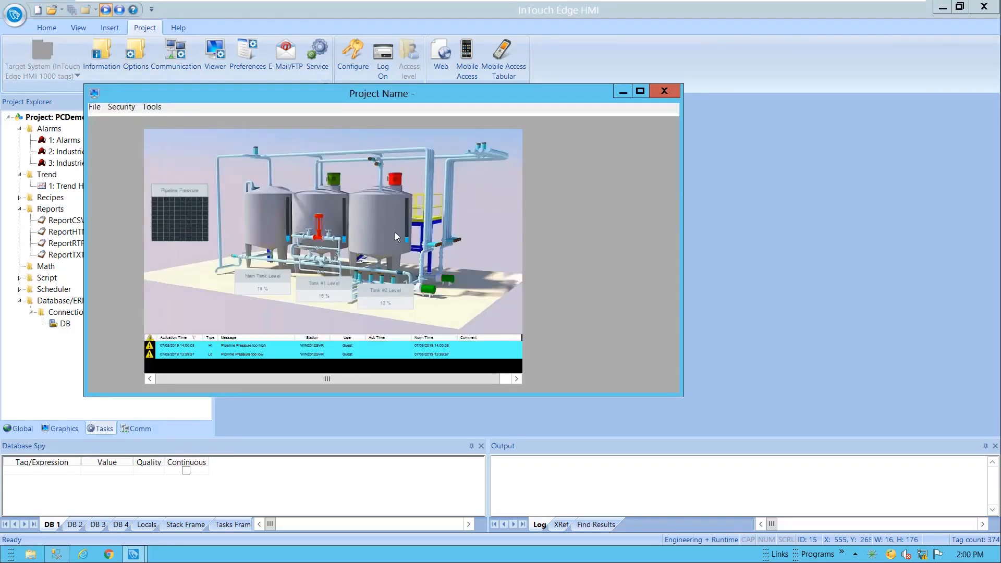
pyautogui.click(625, 94)
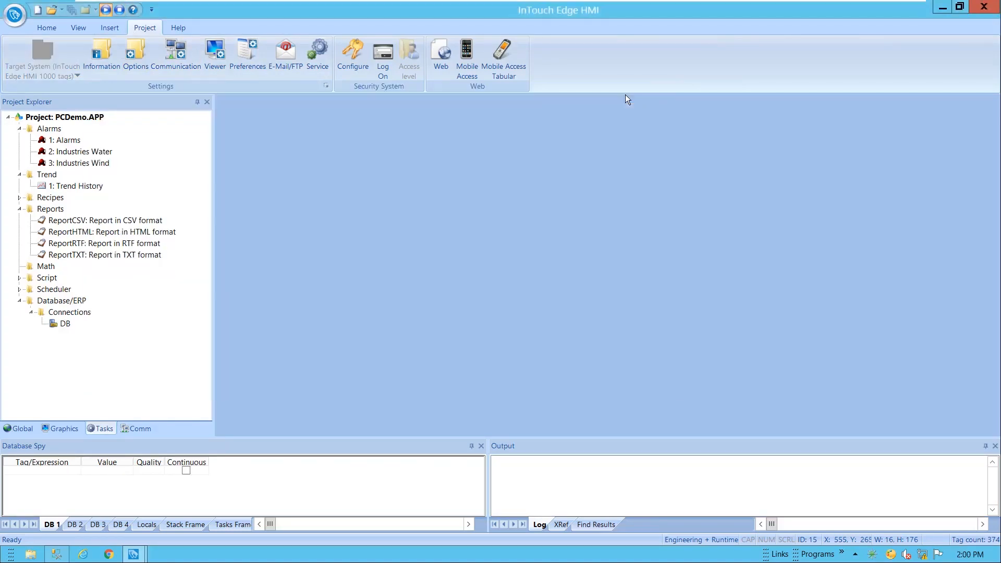
pyautogui.click(942, 8)
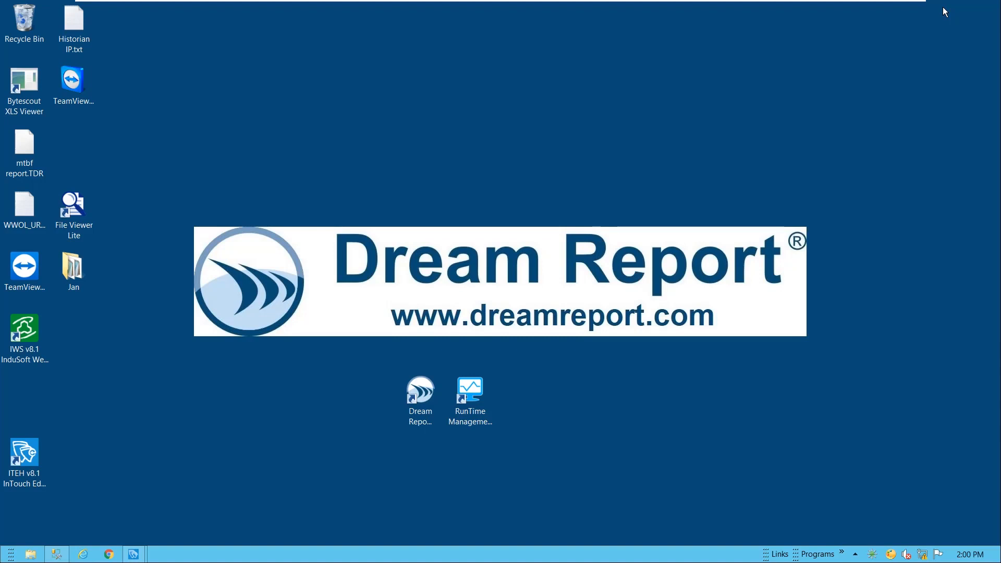
# Copy StudioToolkit.dll from the InTouch Edge HMI v8.1 Bin folder
pyautogui.press('super+e')
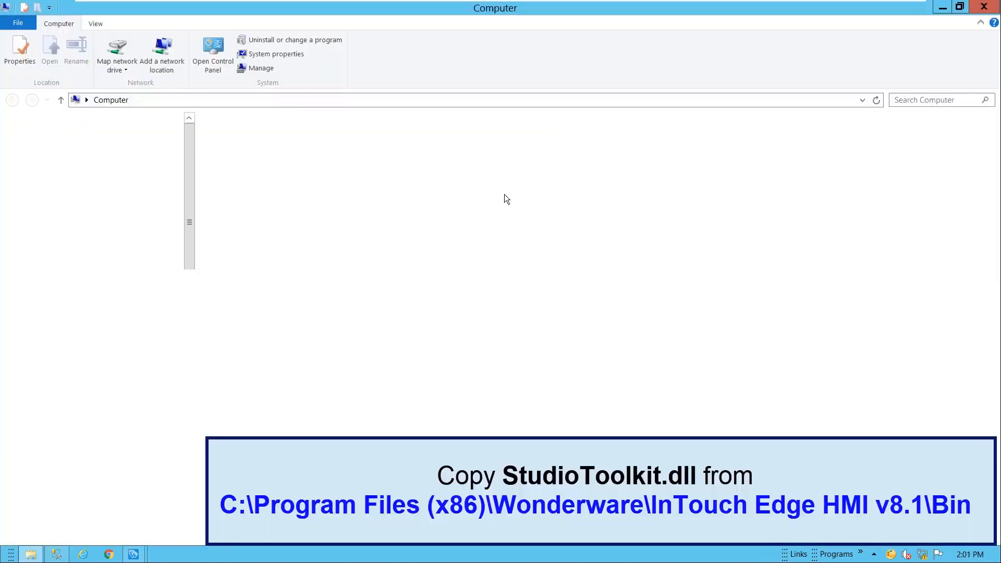
pyautogui.doubleClick(303, 158)
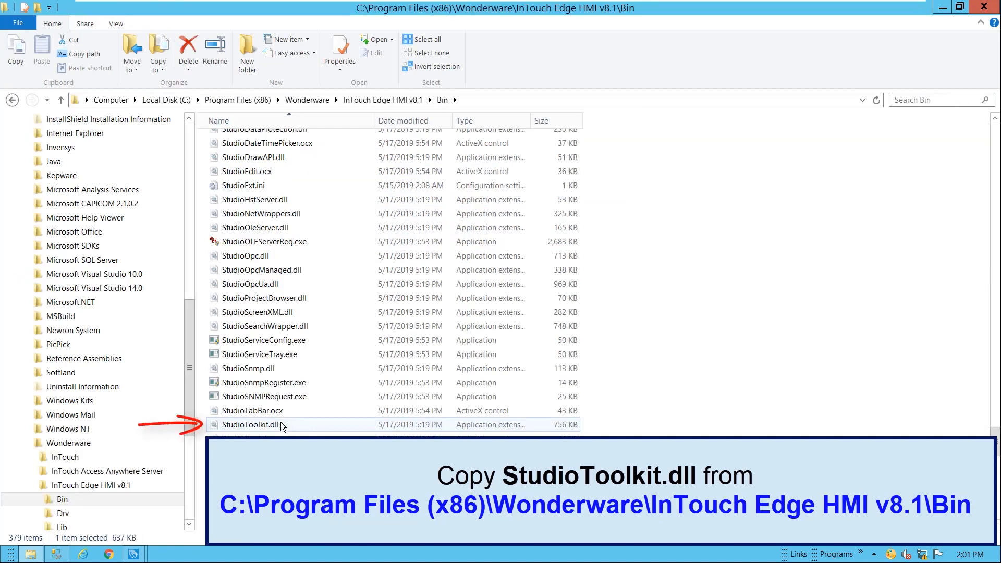
pyautogui.click(281, 425)
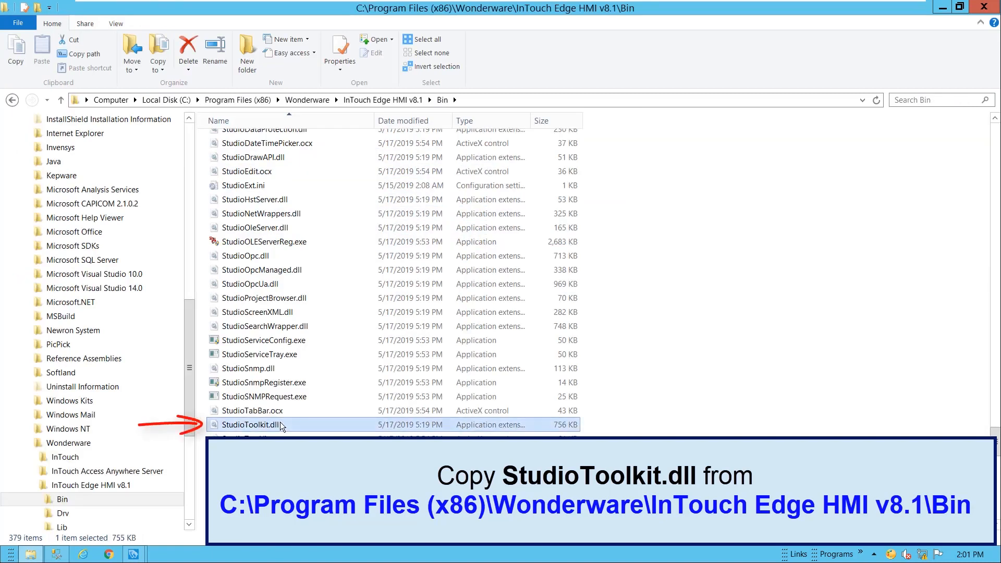
pyautogui.rightClick(281, 426)
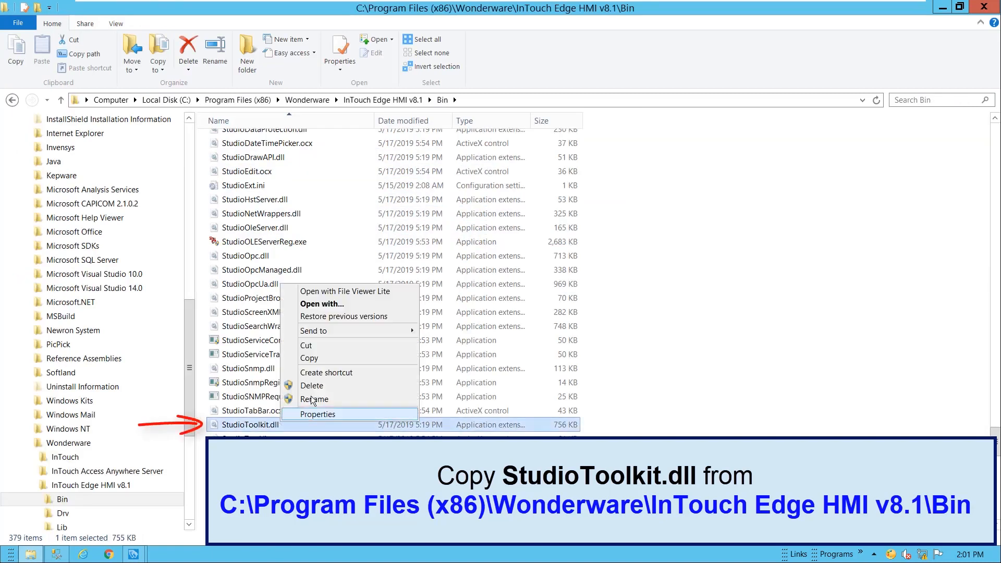
pyautogui.click(310, 357)
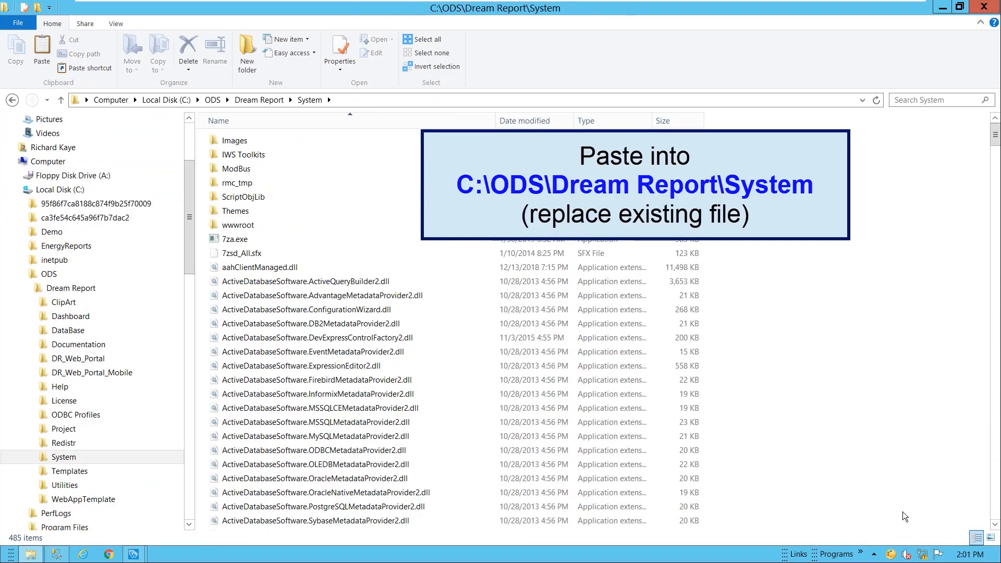
# Paste it into C:\ODS\Dream Report\System, replacing the existing file
pyautogui.rightClick(774, 480)
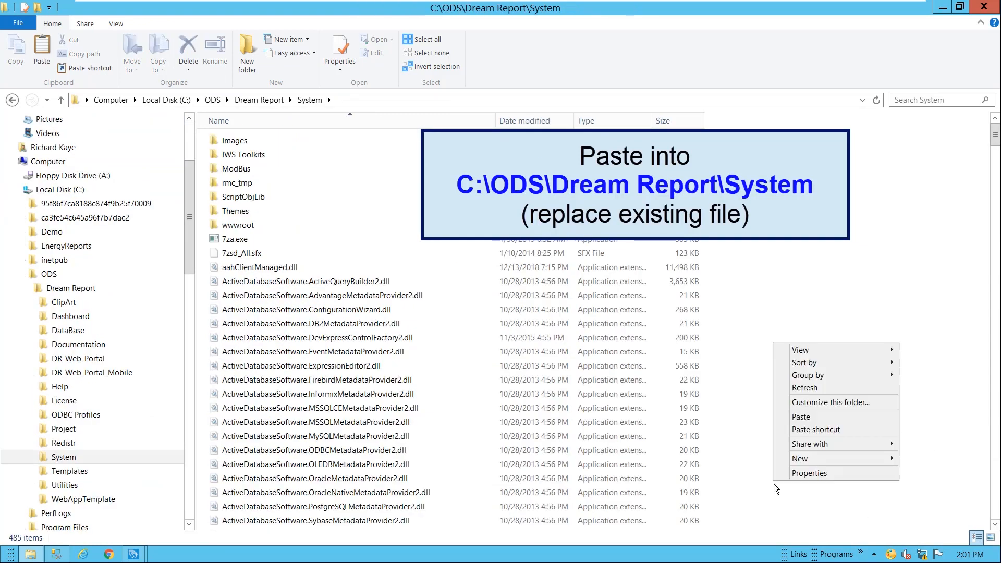
pyautogui.click(801, 417)
pyautogui.click(370, 227)
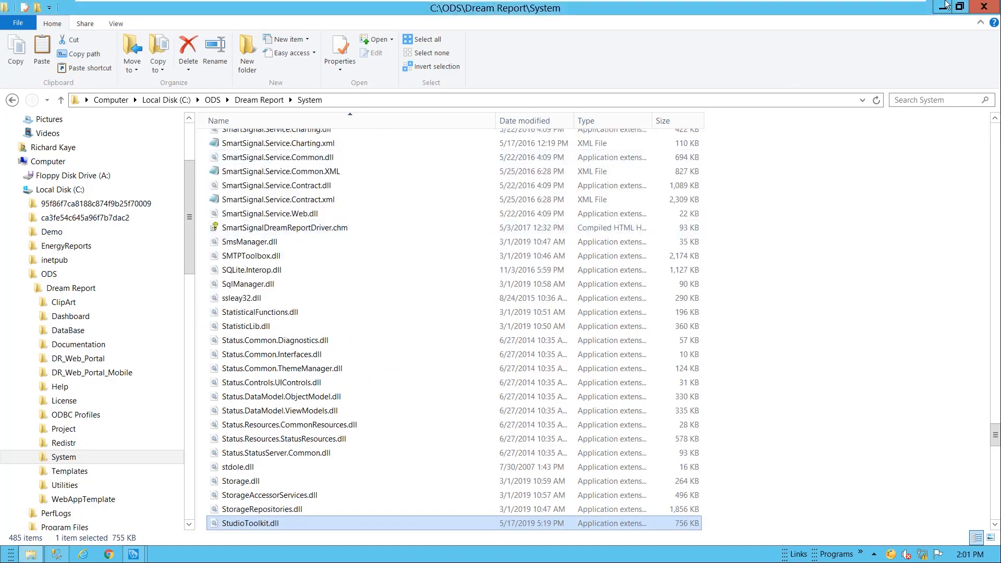
pyautogui.click(943, 7)
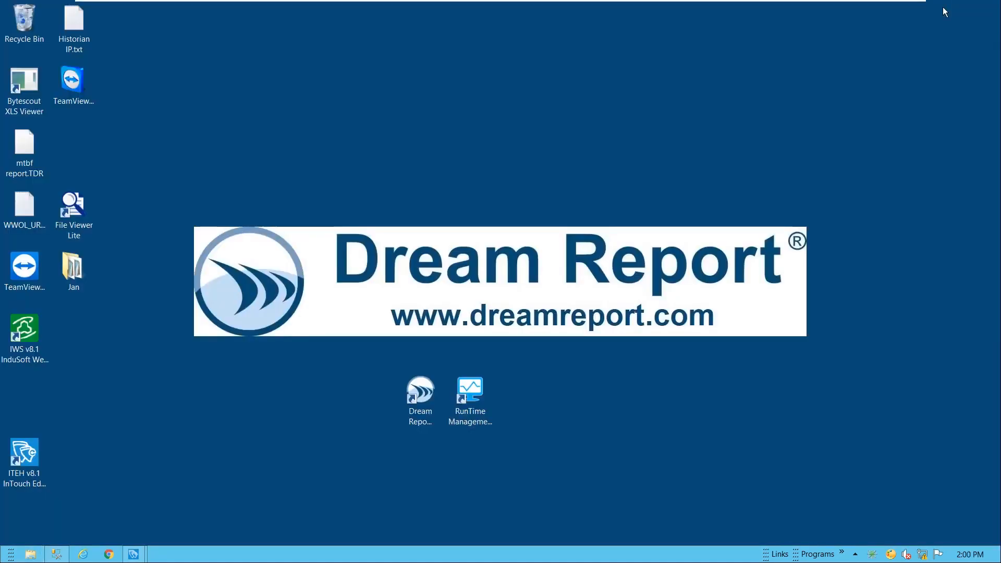
# Launch Dream Report and create a new project named ITEHMI_Reports
pyautogui.doubleClick(421, 393)
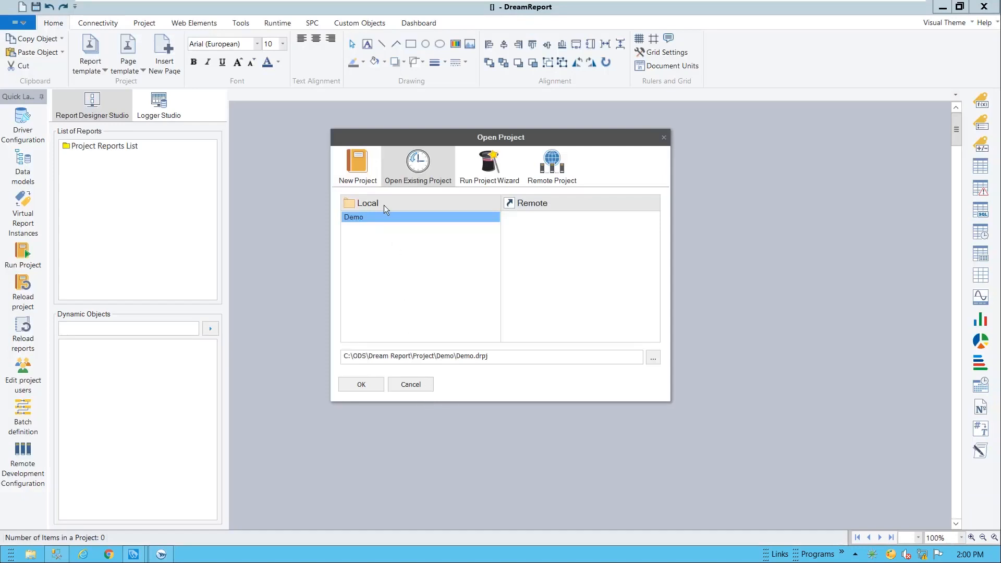
pyautogui.click(364, 172)
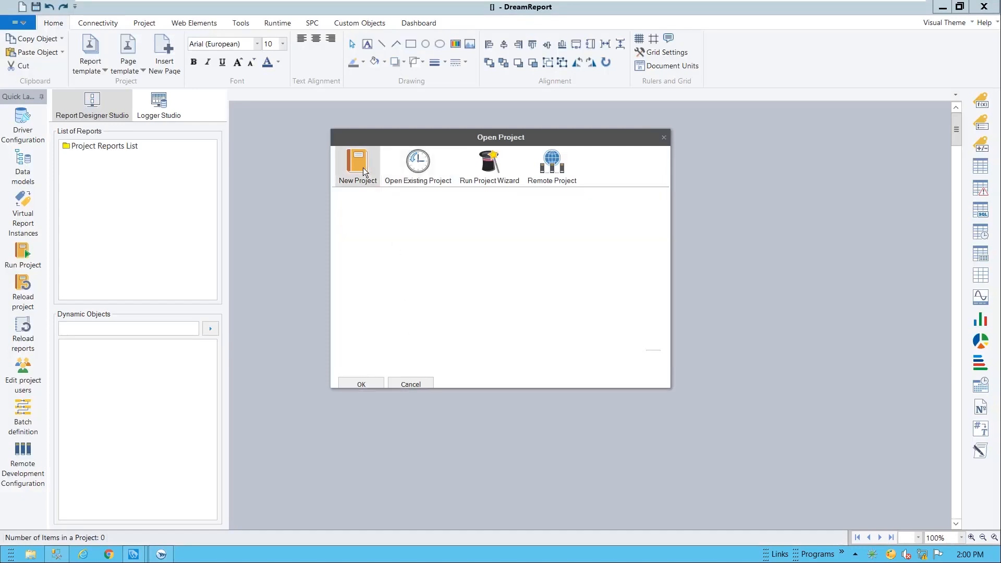
pyautogui.write('1')
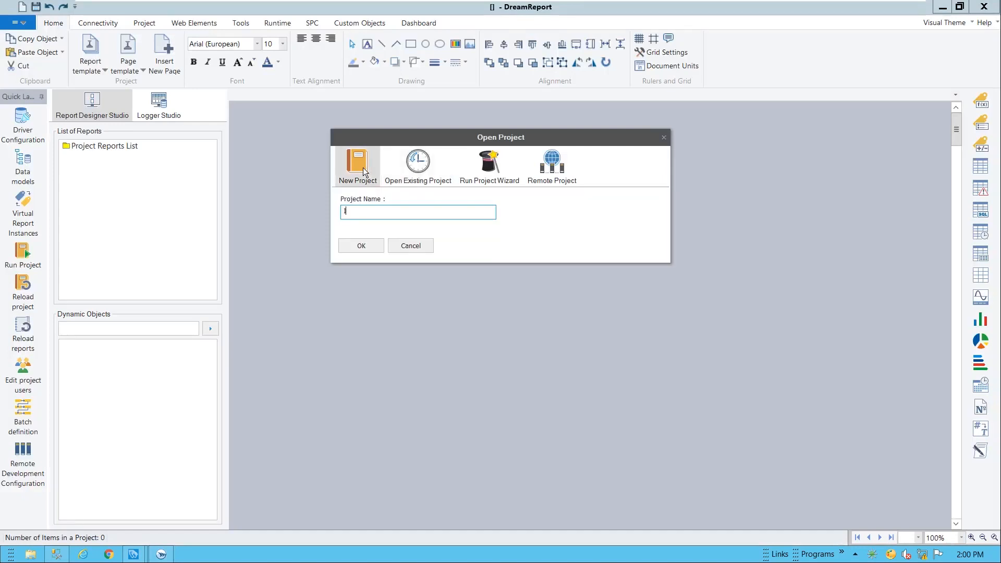
pyautogui.write('TEHMI_Reports')
pyautogui.click(361, 245)
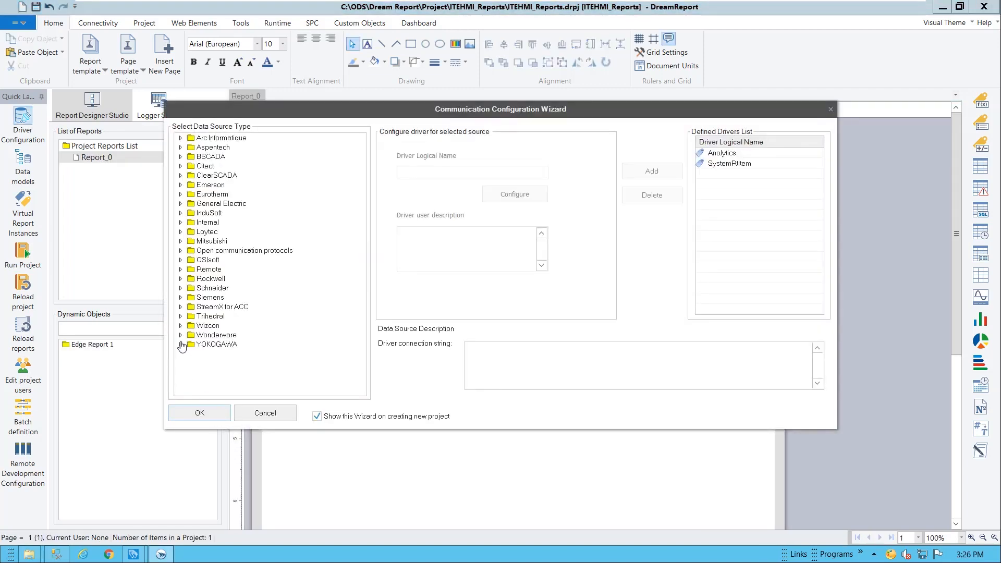
# Expand the Wonderware data source folder and scroll to the InTouch Edge HMI driver types
pyautogui.click(181, 335)
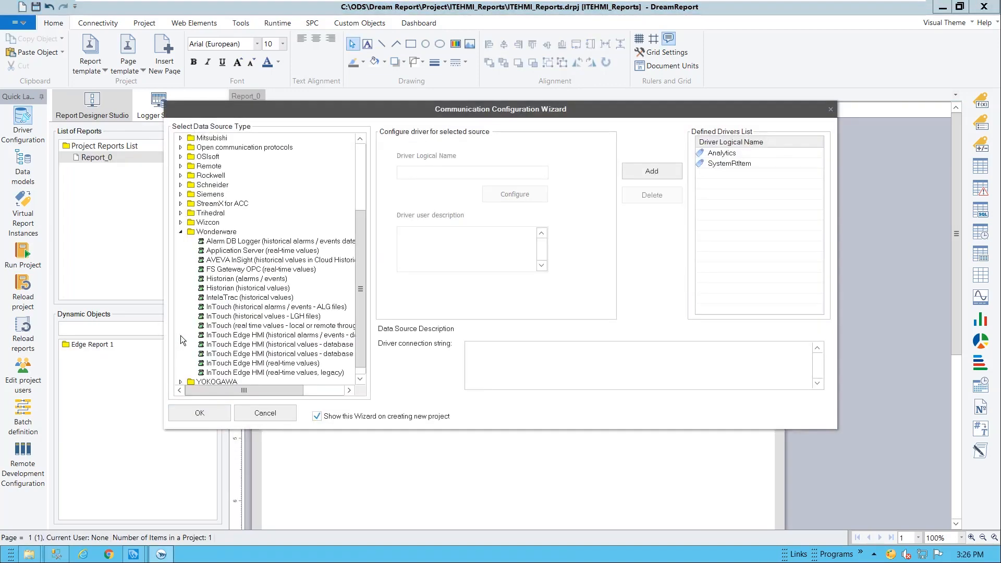
pyautogui.scroll(-1, 362, 333)
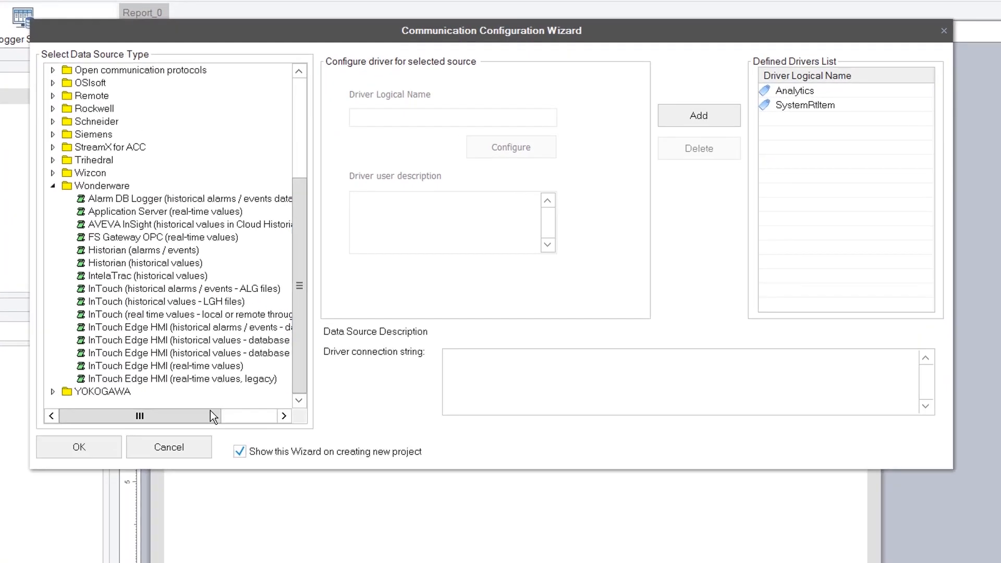
pyautogui.moveTo(211, 416); pyautogui.dragTo(224, 415)
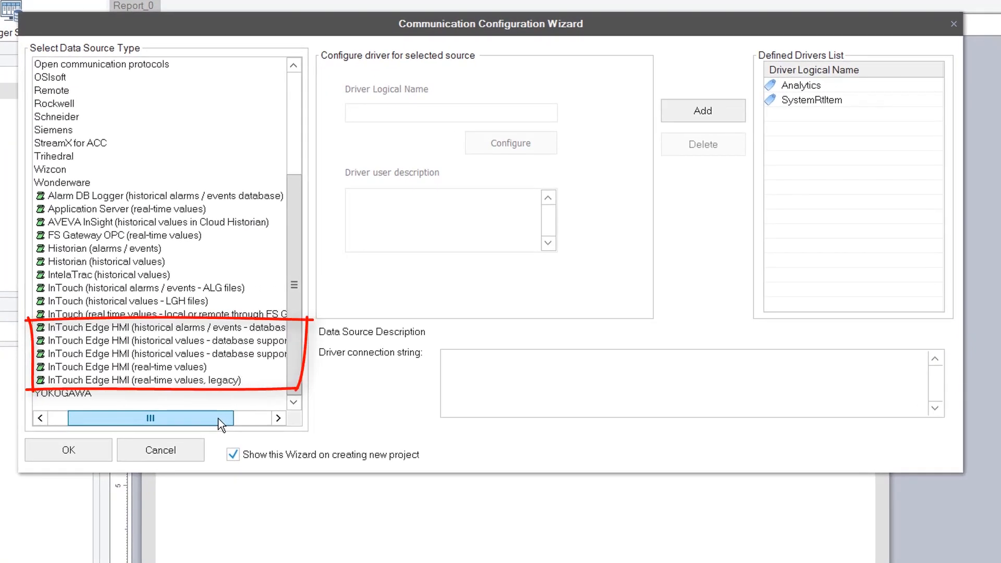
# Configure the InTouch Edge HMI real-time driver with the PCDemo project and load its databases
pyautogui.click(185, 368)
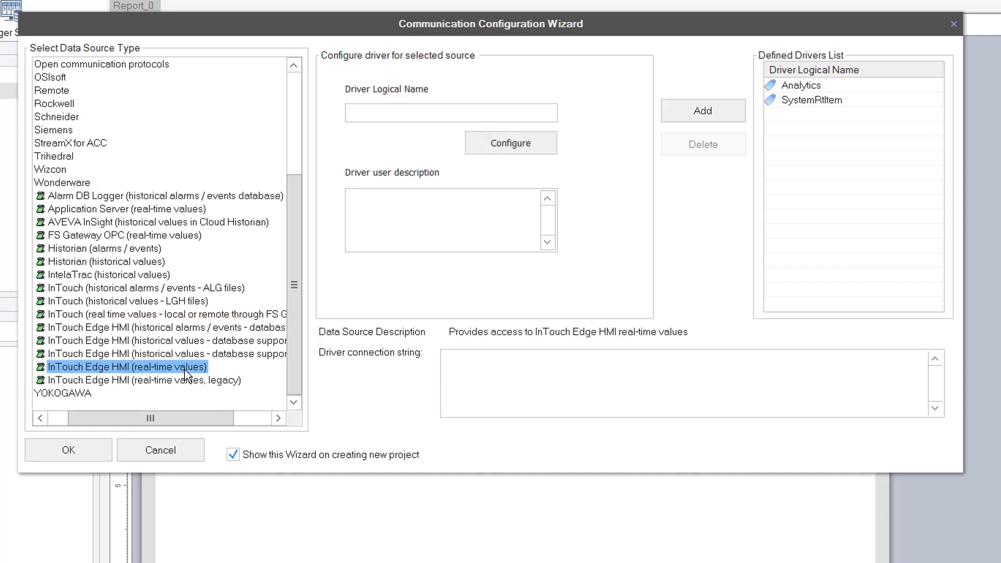
pyautogui.click(514, 147)
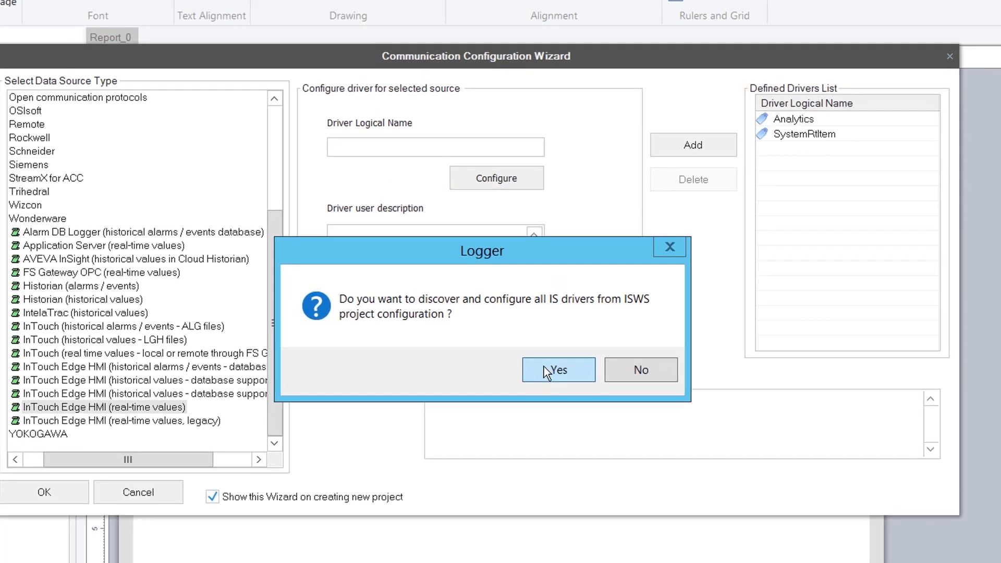
pyautogui.click(557, 327)
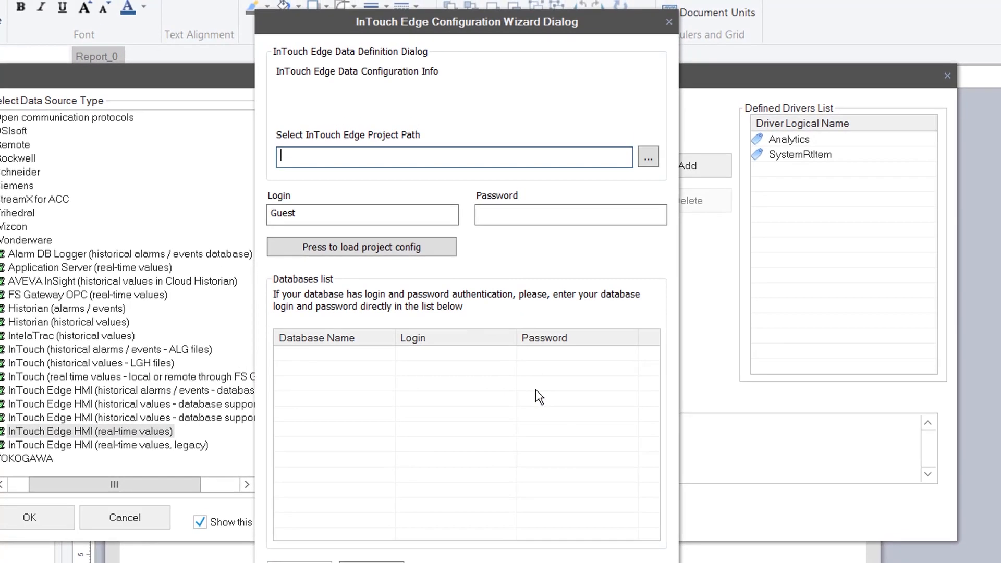
pyautogui.click(654, 154)
pyautogui.doubleClick(407, 271)
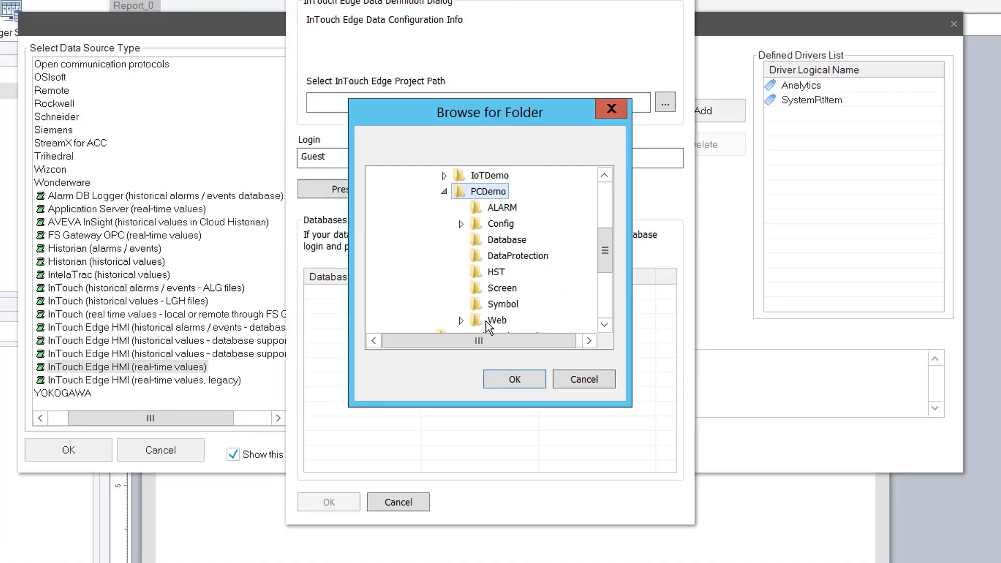
pyautogui.click(516, 380)
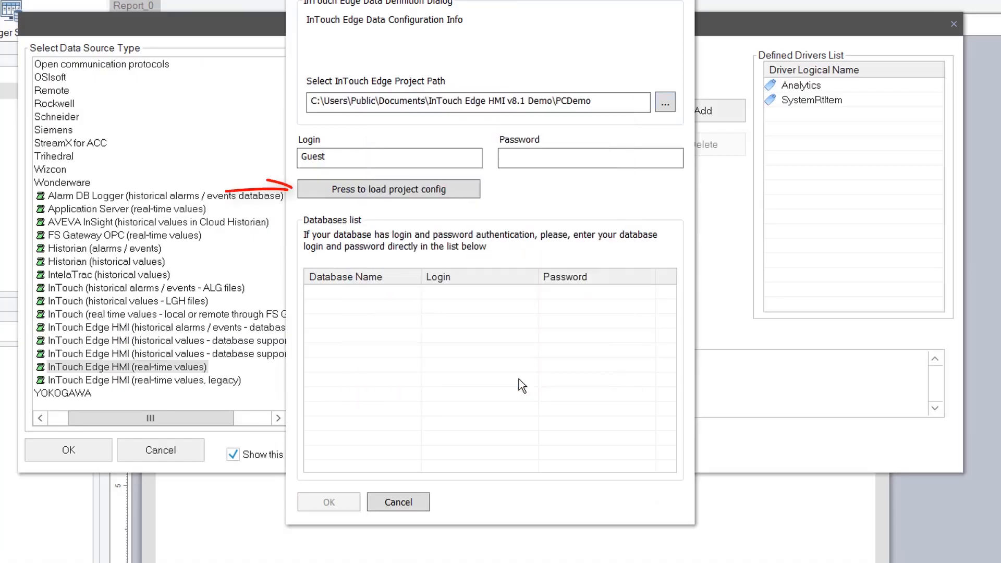
pyautogui.click(445, 188)
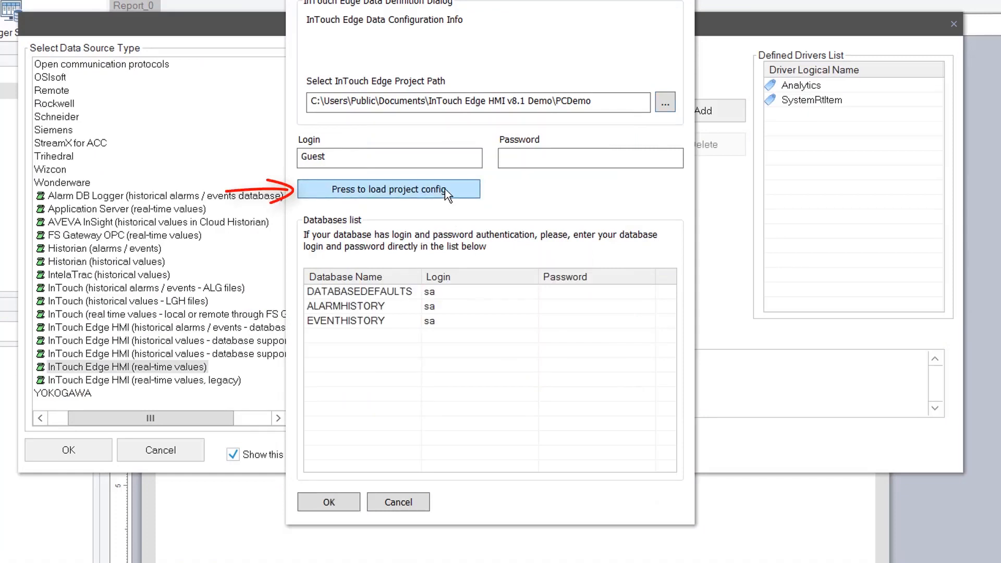
# Enter the sa passwords for DATABASEDEFAULTS, ALARMHISTORY and EVENTHISTORY, then create the drivers
pyautogui.click(588, 292)
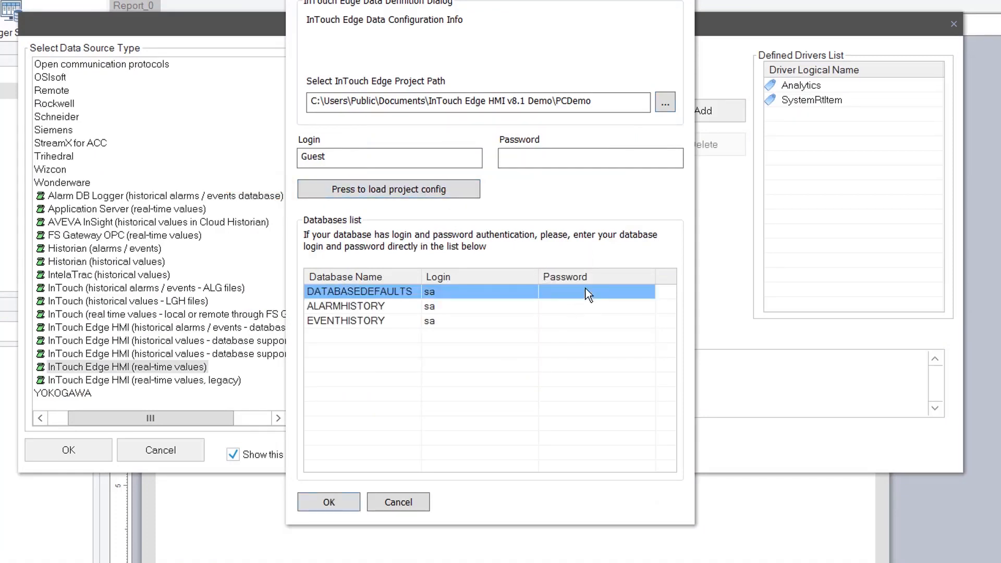
pyautogui.write('••')
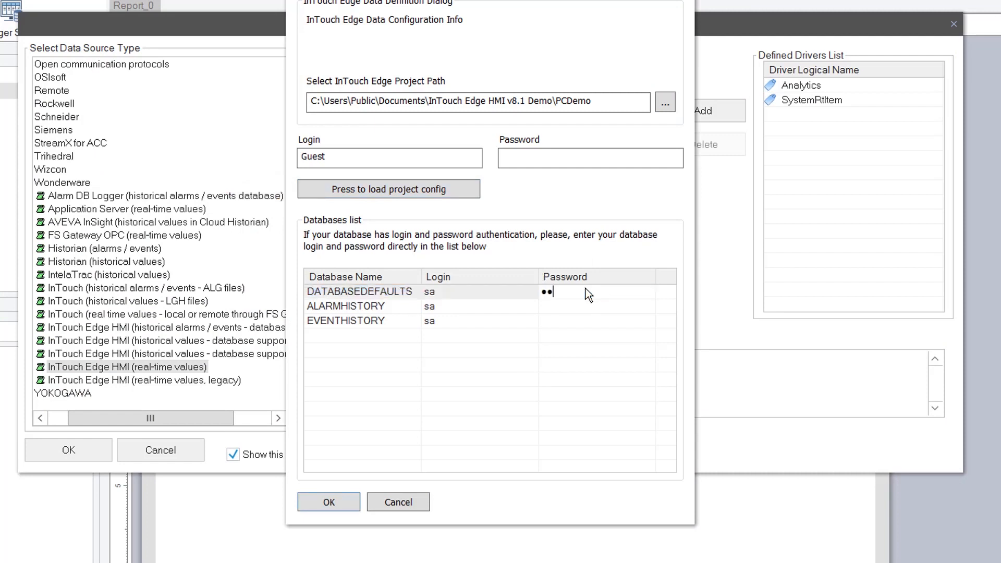
pyautogui.write('•••')
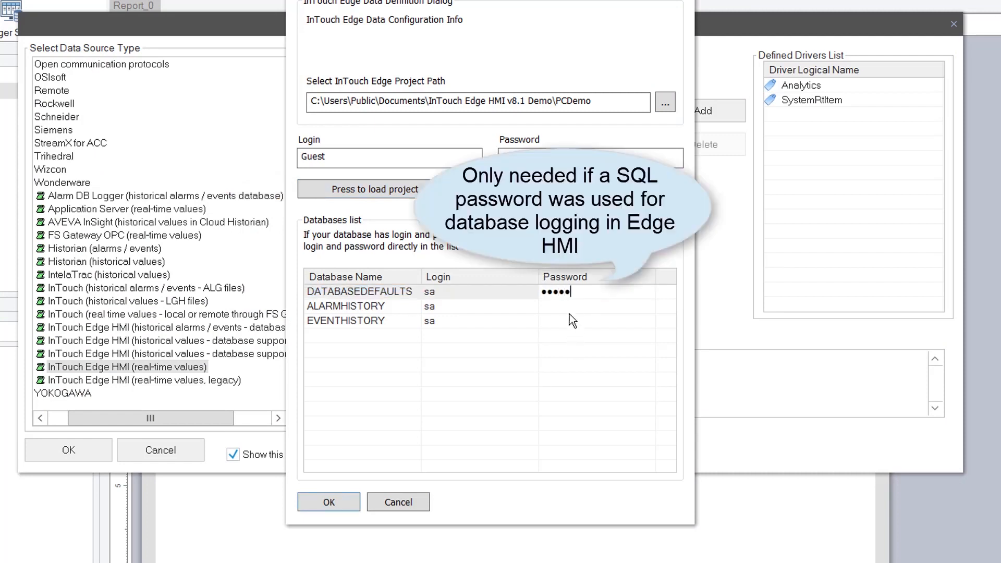
pyautogui.click(570, 307)
pyautogui.write('•')
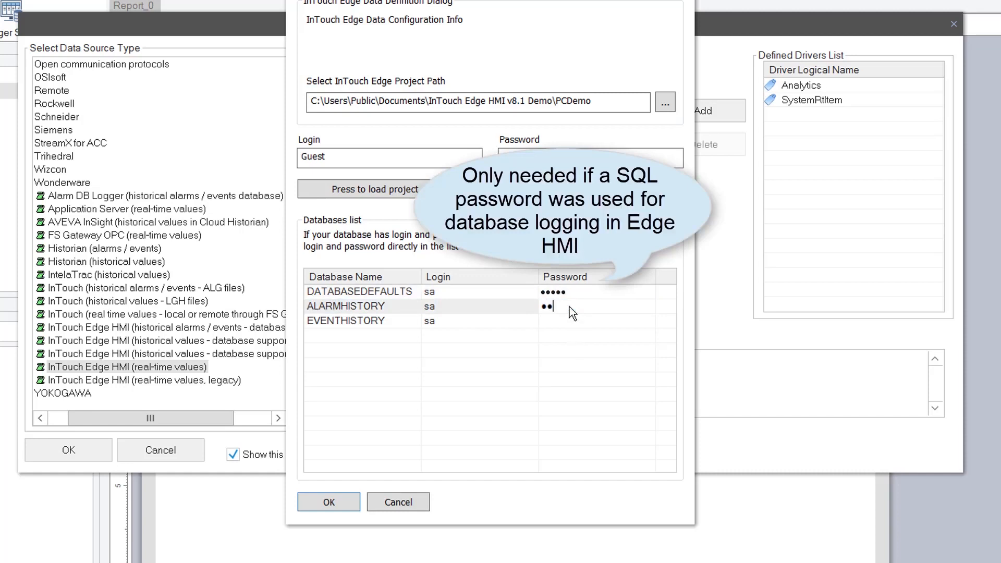
pyautogui.click(573, 323)
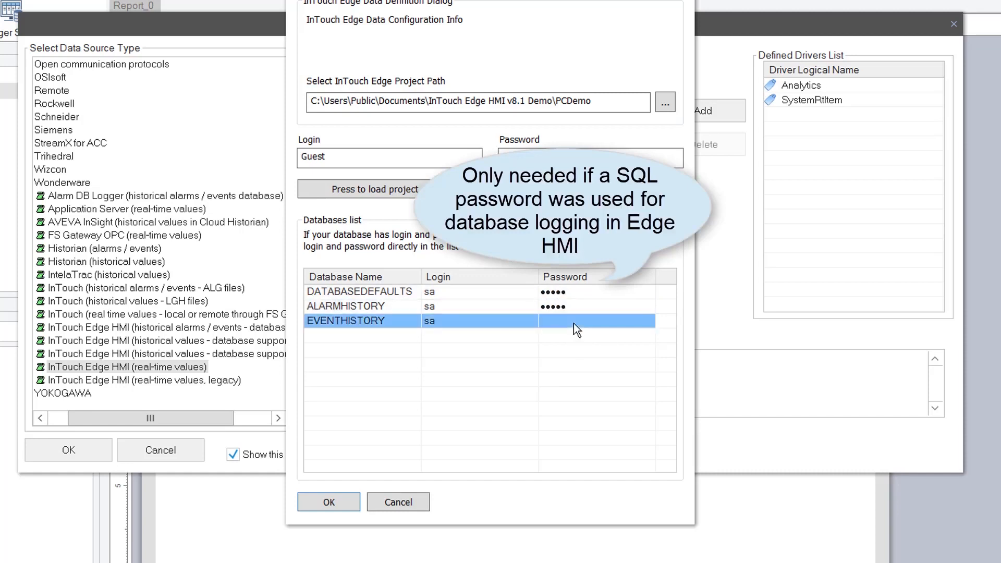
pyautogui.write('•••••')
pyautogui.click(343, 312)
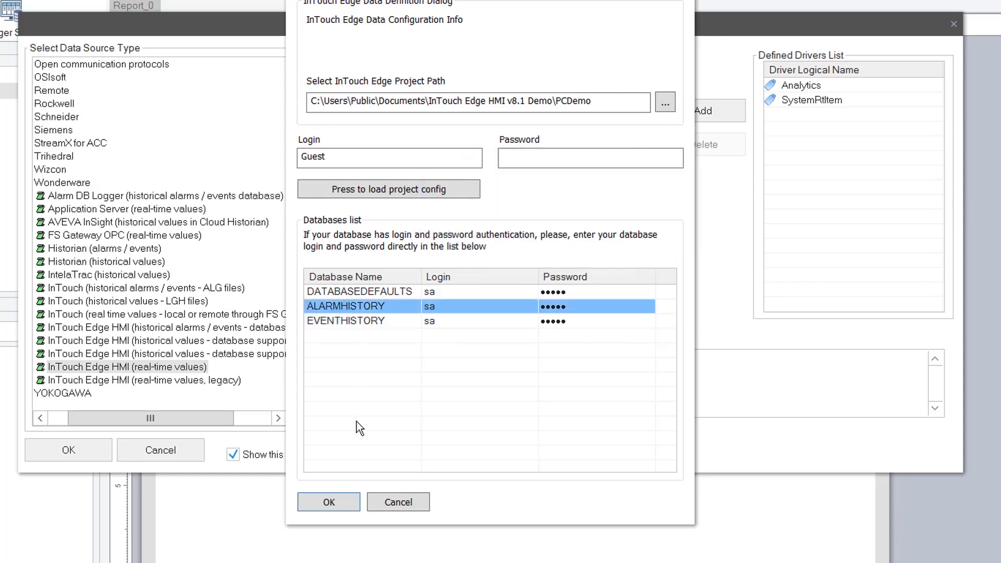
pyautogui.click(335, 501)
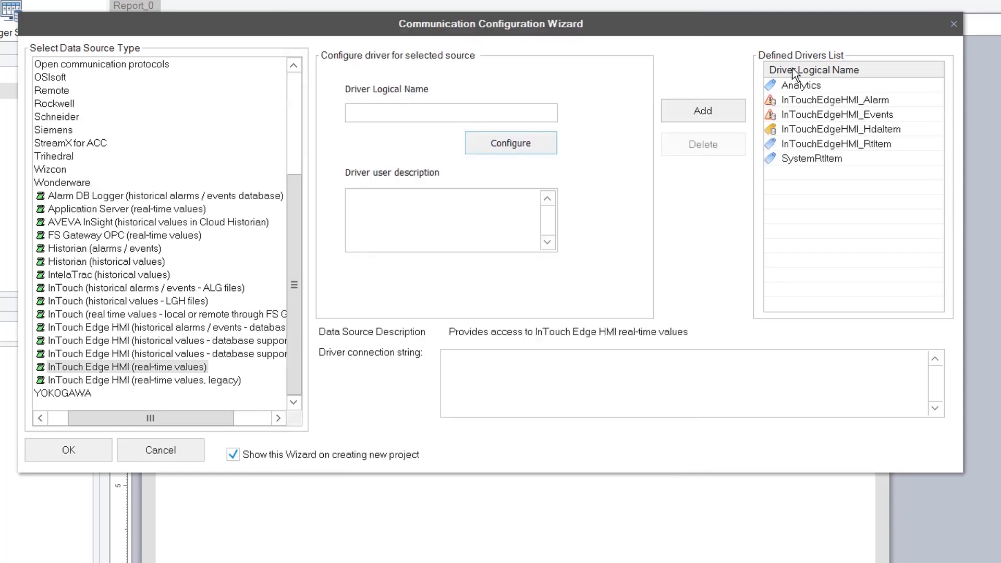
# Review the InTouchEdgeHMI Alarm, Events, HdaItem and RtItem drivers, then close the wizard
pyautogui.click(886, 103)
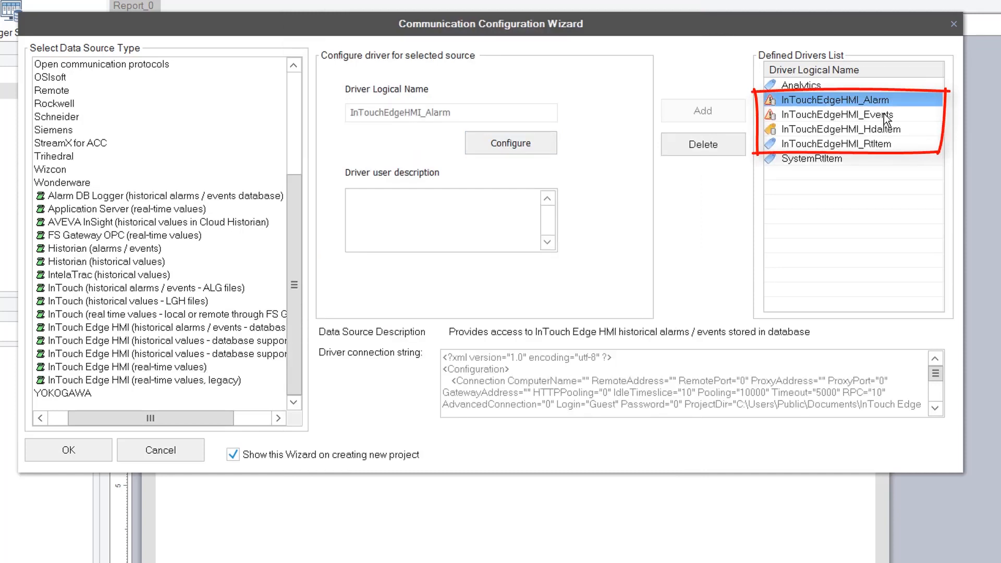
pyautogui.click(886, 117)
pyautogui.click(892, 131)
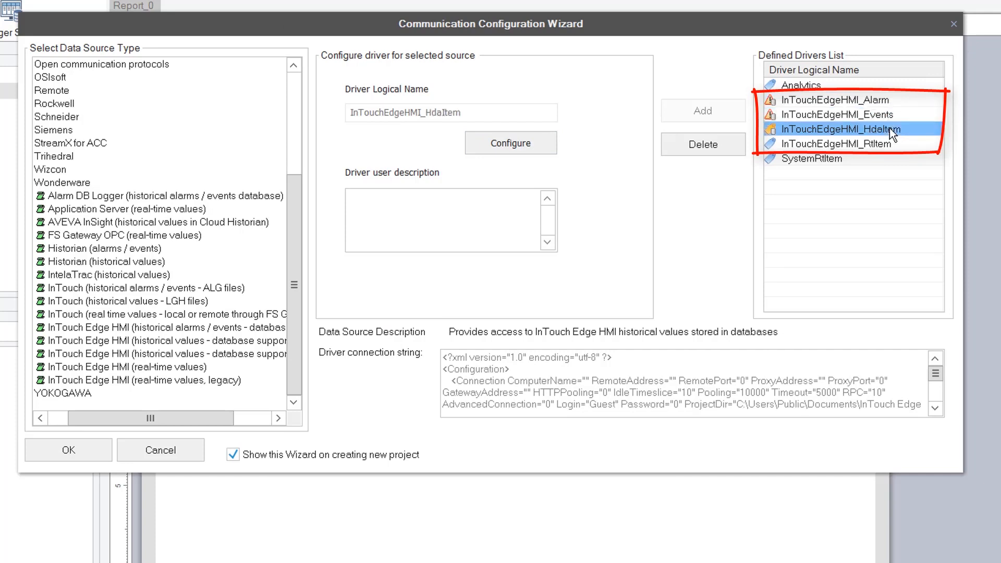
pyautogui.click(885, 142)
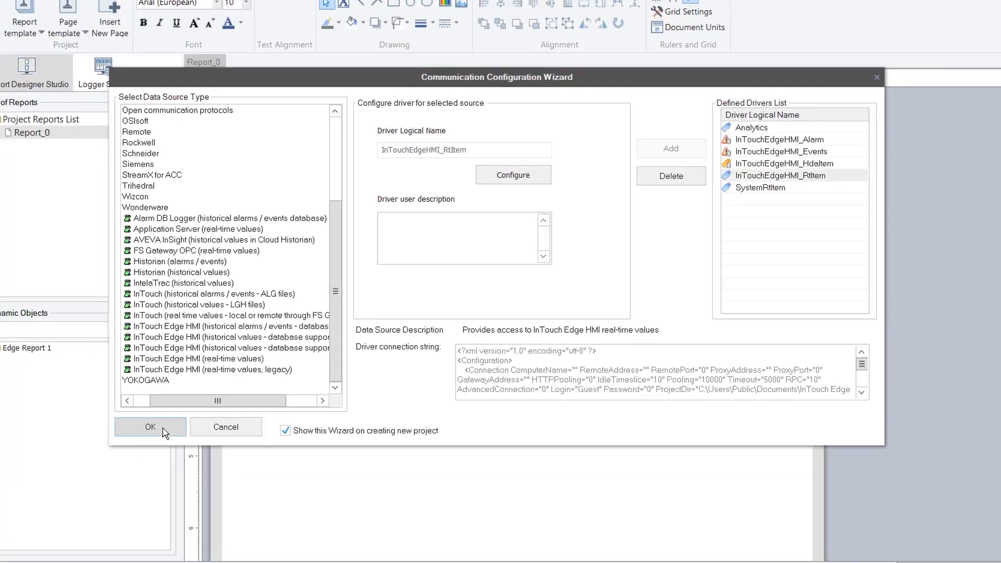
pyautogui.click(84, 451)
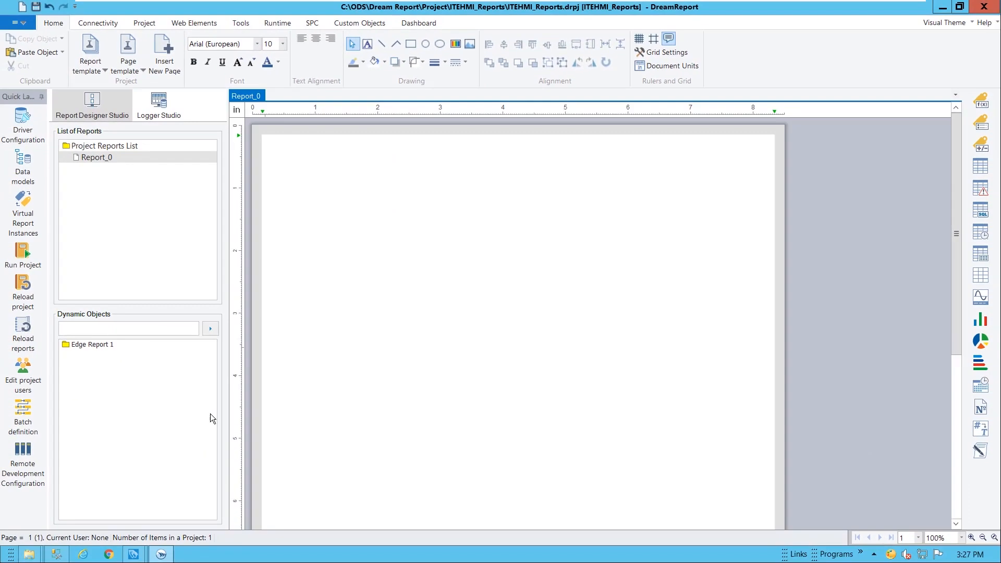
# Rename Report_0 to 'Test Report 1', schedule it Monthly/Yearly, and auto-open the generated PDF
pyautogui.doubleClick(126, 156)
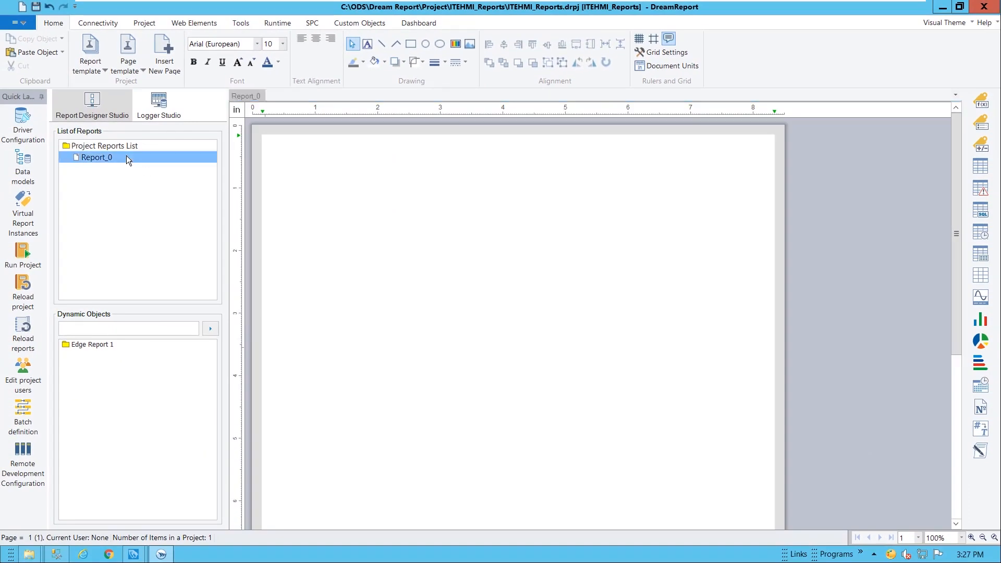
pyautogui.press('Tab')
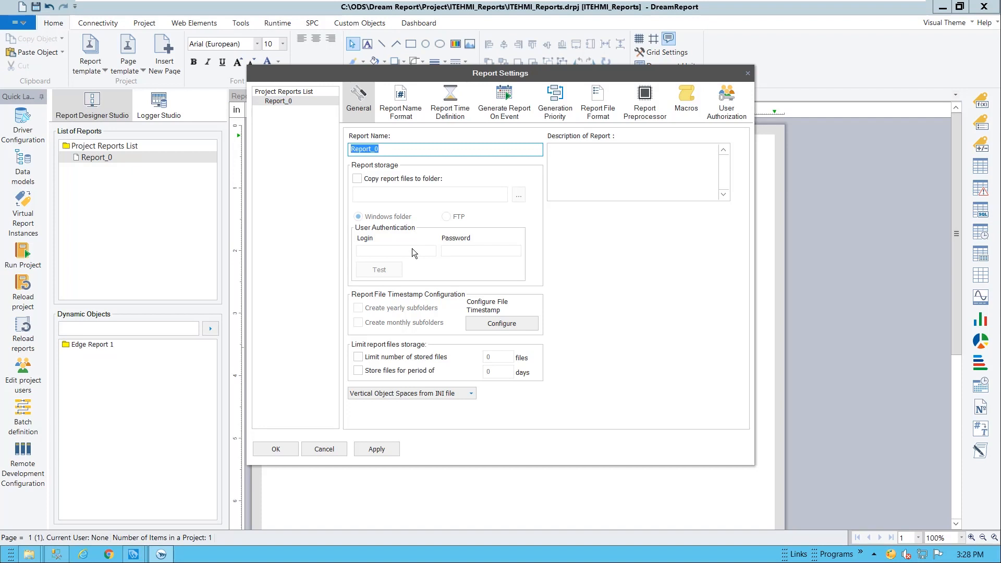
pyautogui.write('Test Report 1')
pyautogui.click(449, 104)
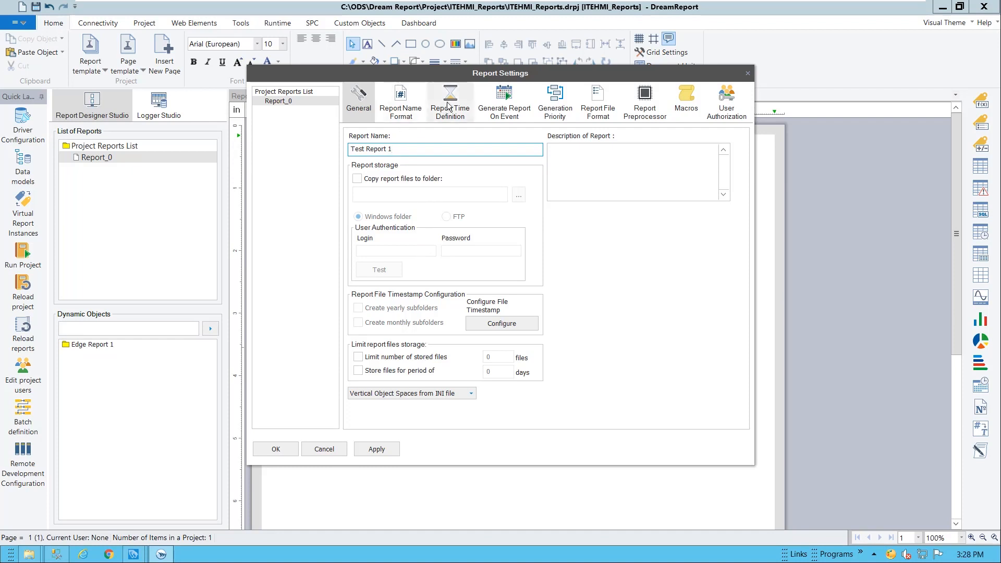
pyautogui.click(386, 171)
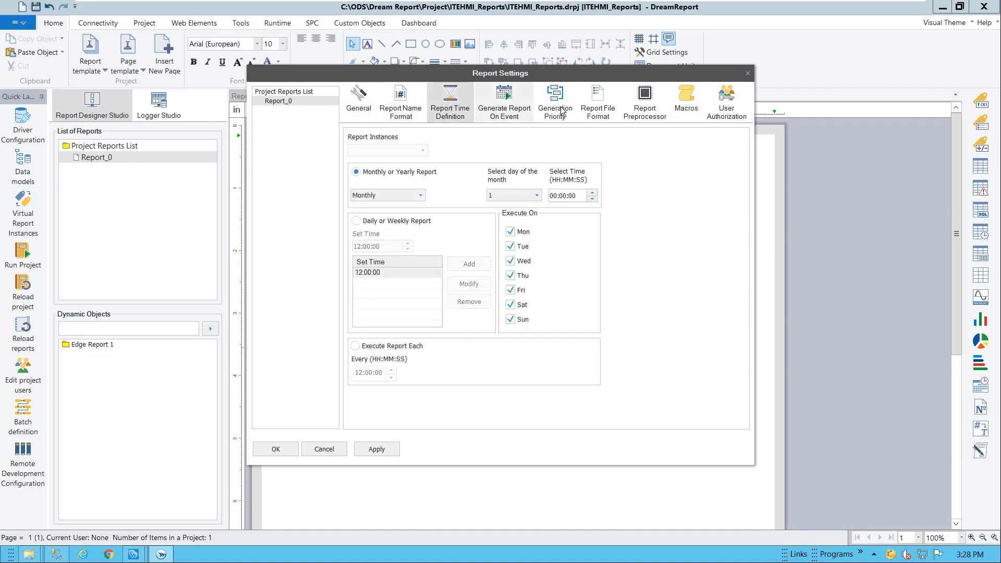
pyautogui.click(604, 108)
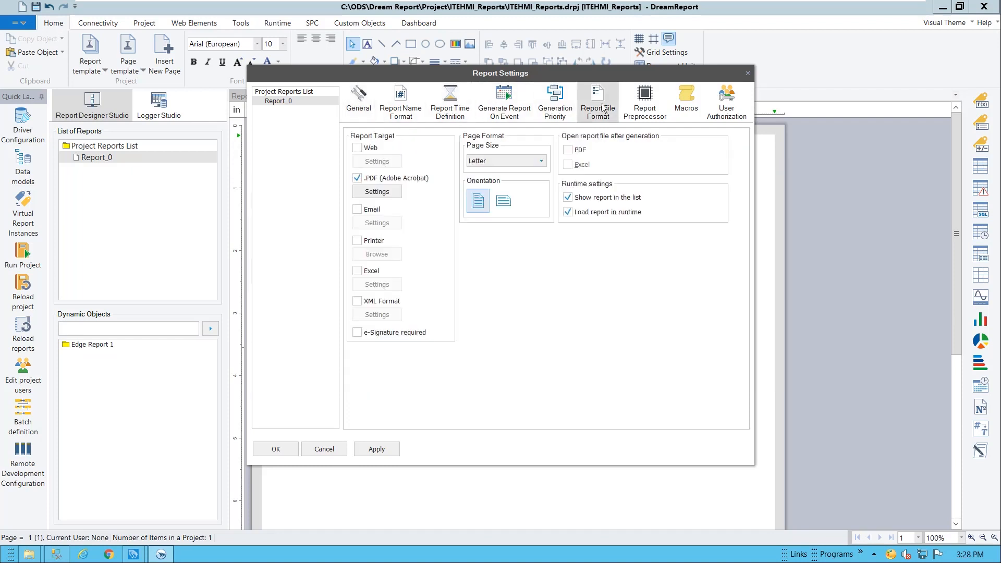
pyautogui.click(567, 151)
pyautogui.click(276, 449)
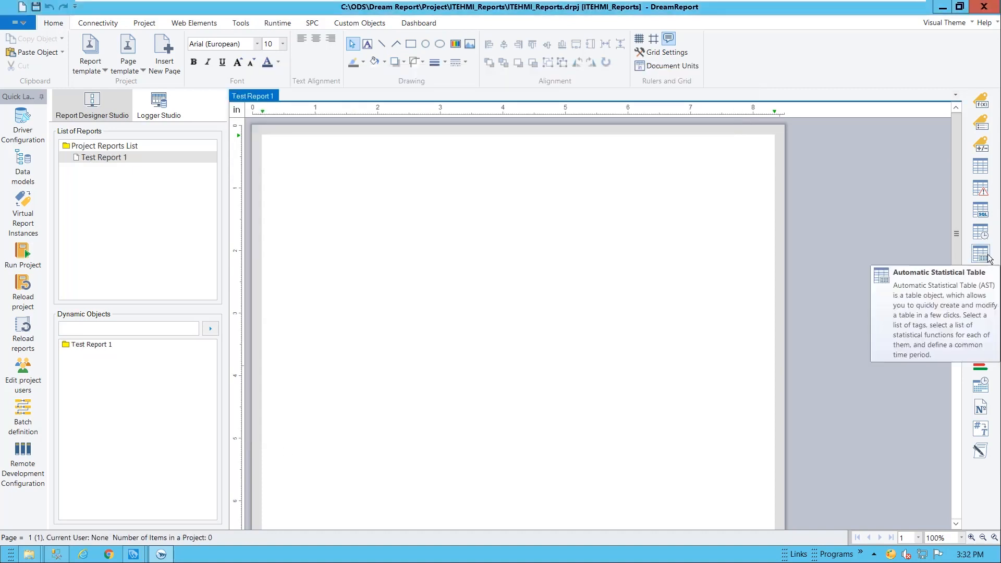
# Draw an automatic statistical table using the External History Server as its data source
pyautogui.moveTo(280, 180)
pyautogui.mouseDown()
pyautogui.moveTo(684, 270)
pyautogui.moveTo(763, 311)
pyautogui.mouseUp()
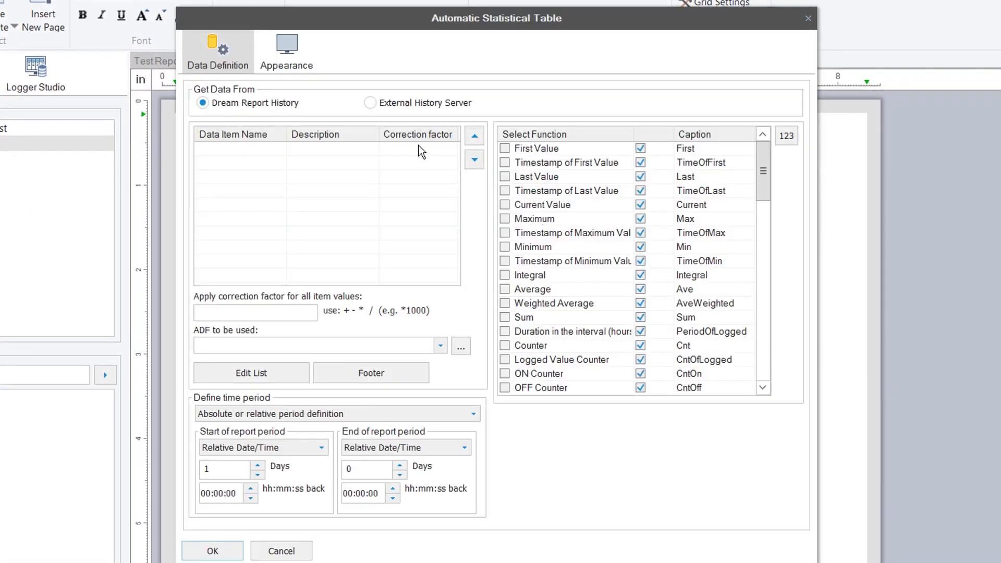
pyautogui.click(403, 104)
pyautogui.click(288, 375)
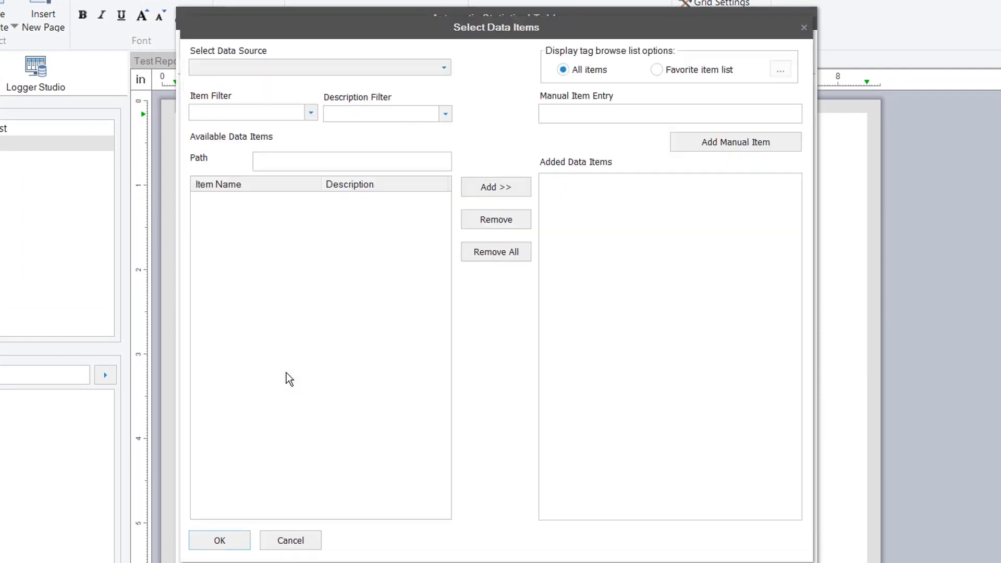
# Add Level1, Level3 and Pressure from InTouchEdgeHMI_HdaItem's Industries_Water folder, giving six data items
pyautogui.click(445, 69)
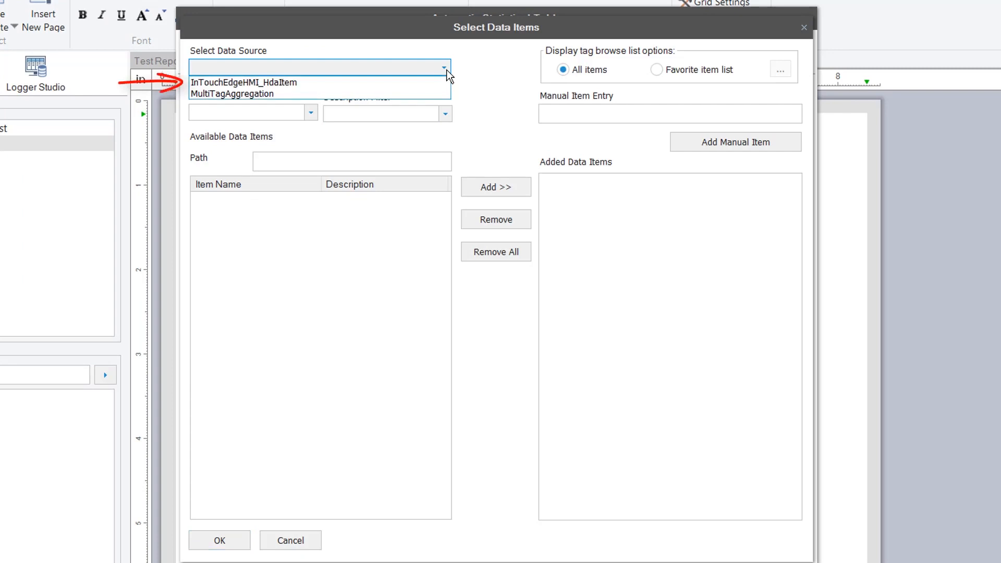
pyautogui.click(367, 83)
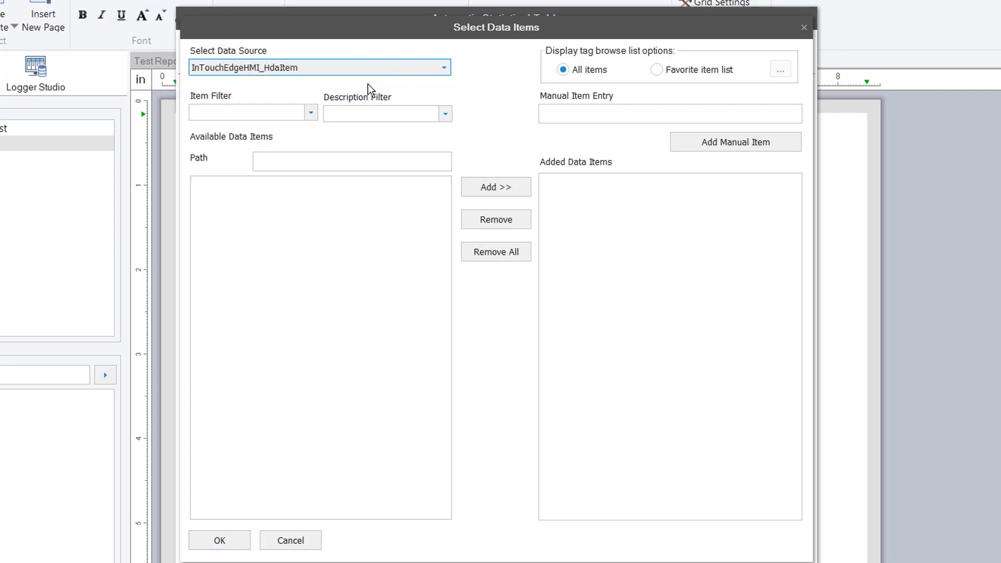
pyautogui.moveTo(443, 224); pyautogui.dragTo(449, 384)
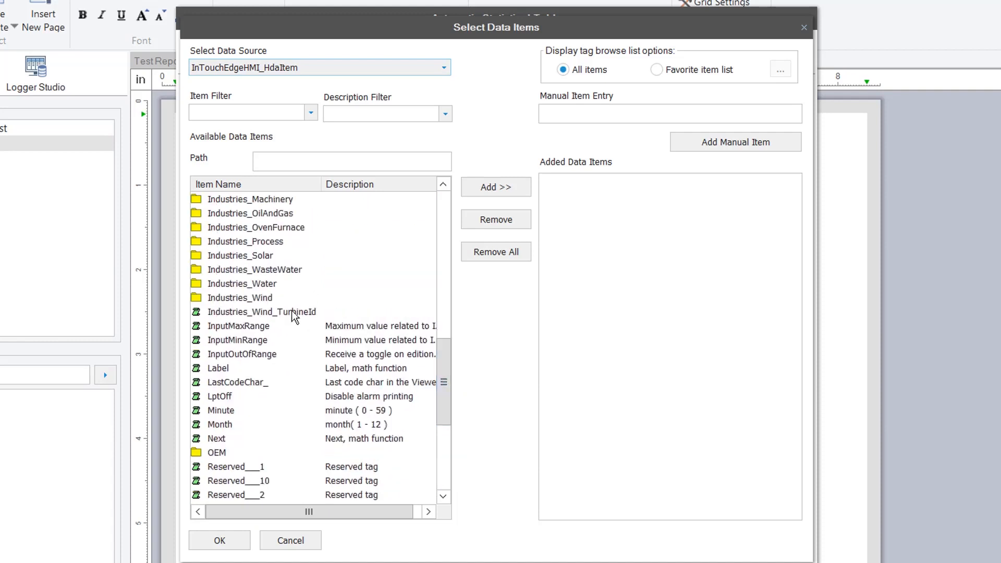
pyautogui.doubleClick(270, 285)
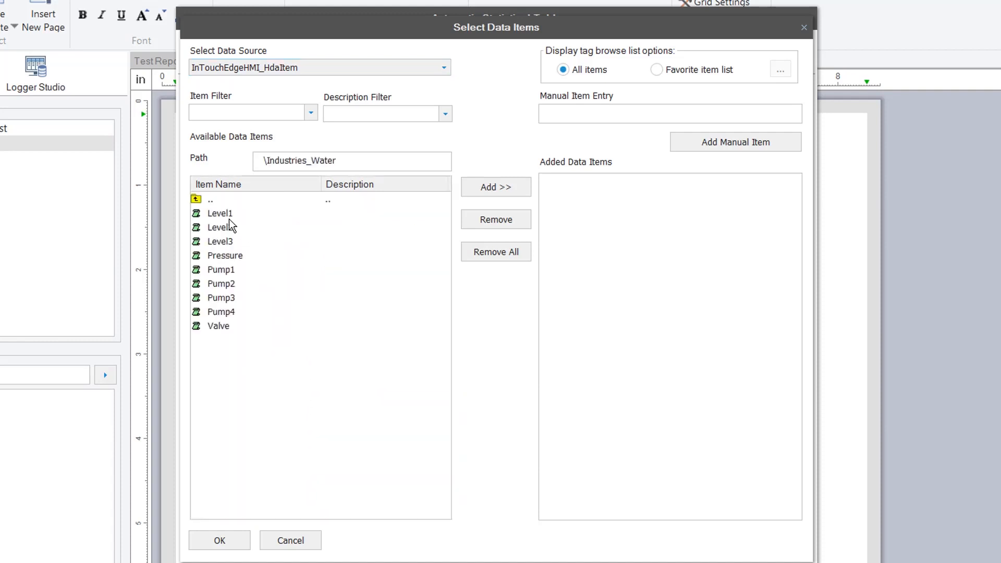
pyautogui.click(229, 213)
pyautogui.keyDown('ctrl'); pyautogui.click(227, 243); pyautogui.keyUp('ctrl')
pyautogui.keyDown('ctrl'); pyautogui.click(233, 258); pyautogui.keyUp('ctrl')
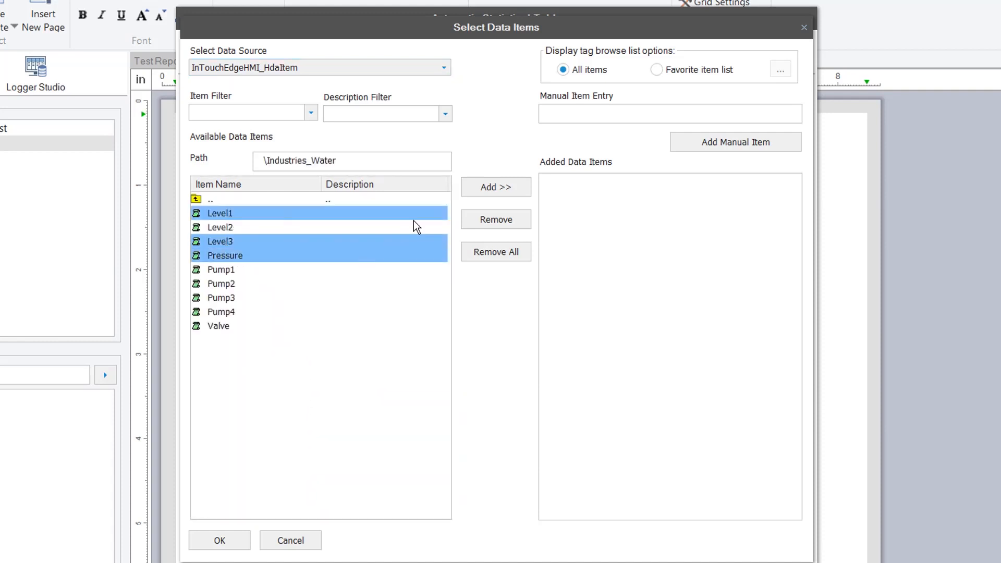
pyautogui.click(501, 188)
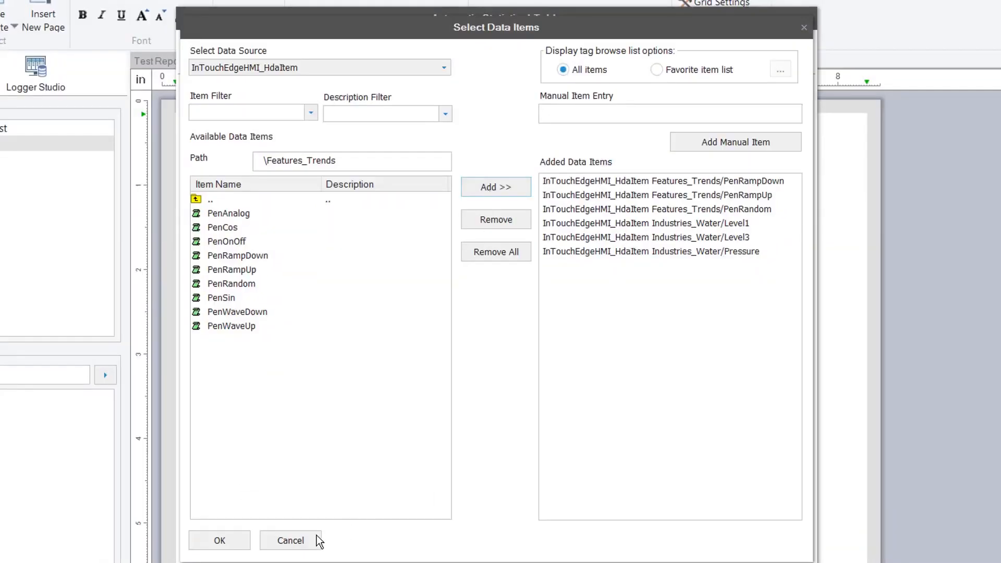
pyautogui.click(223, 541)
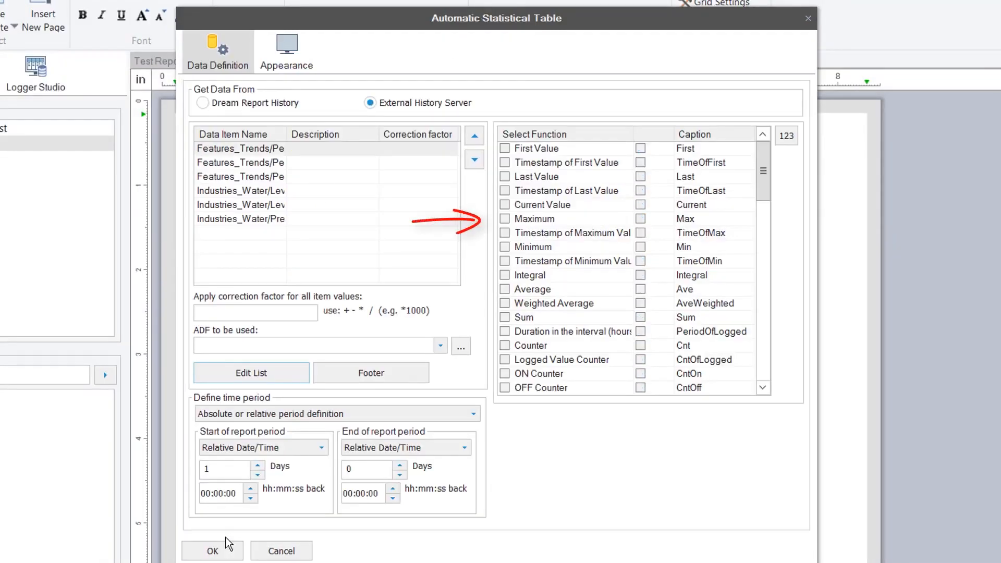
# Include the Maximum, Time of Max, Minimum, Time of Min and Average statistics in the table
pyautogui.click(504, 219)
pyautogui.click(504, 233)
pyautogui.click(505, 247)
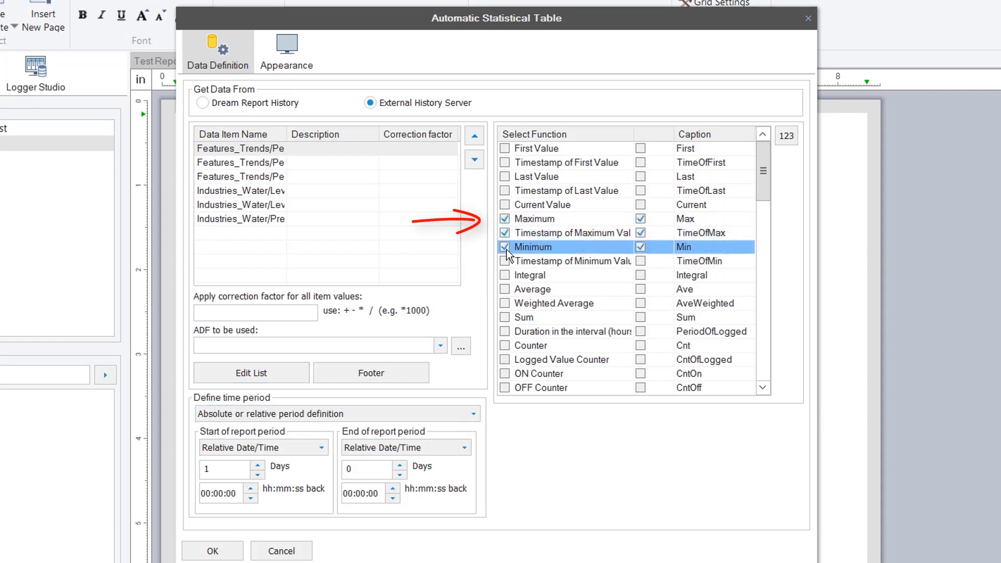
pyautogui.click(505, 261)
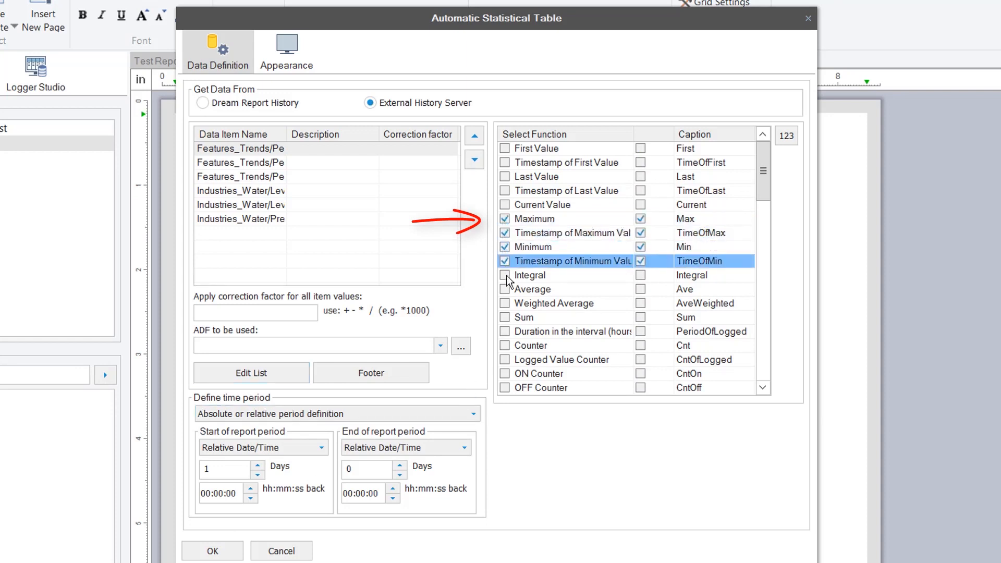
pyautogui.click(505, 290)
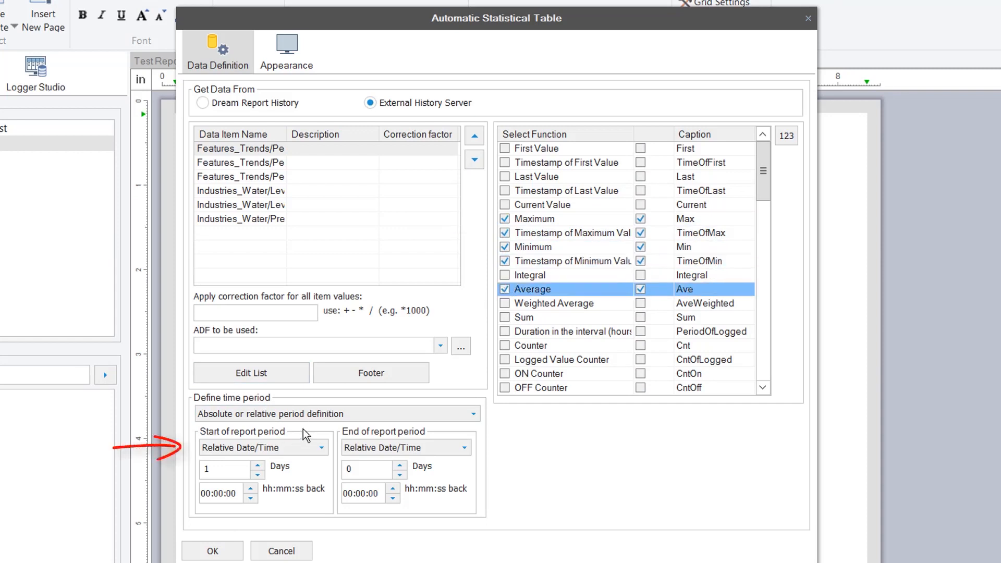
# Set the table's time period to 5 minutes
pyautogui.click(317, 414)
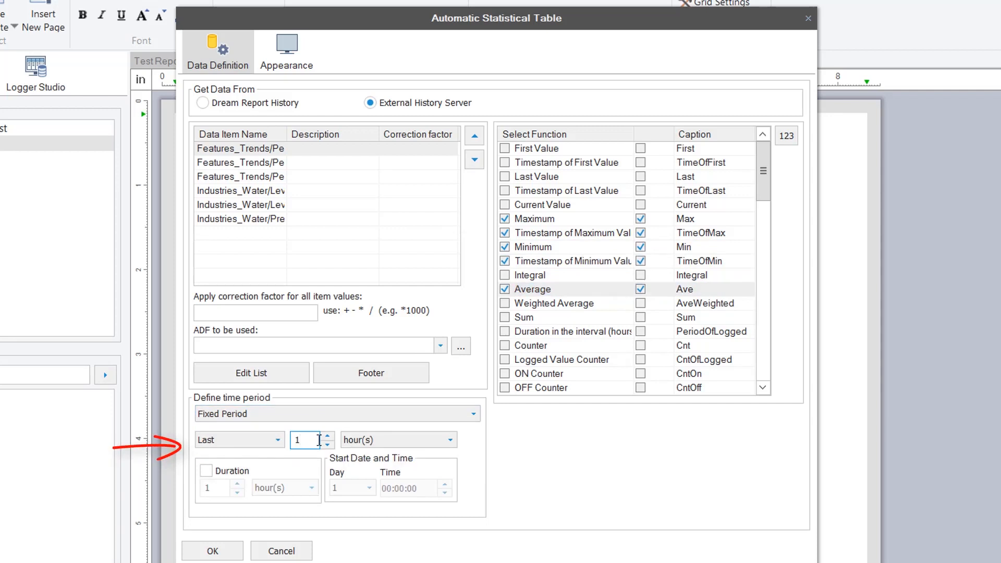
pyautogui.write('5')
pyautogui.click(448, 439)
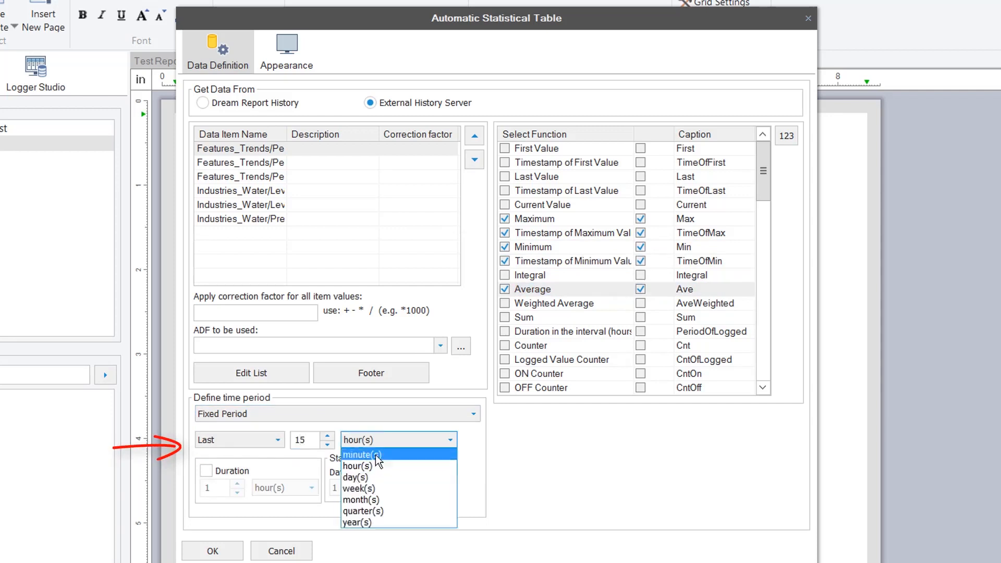
pyautogui.click(386, 452)
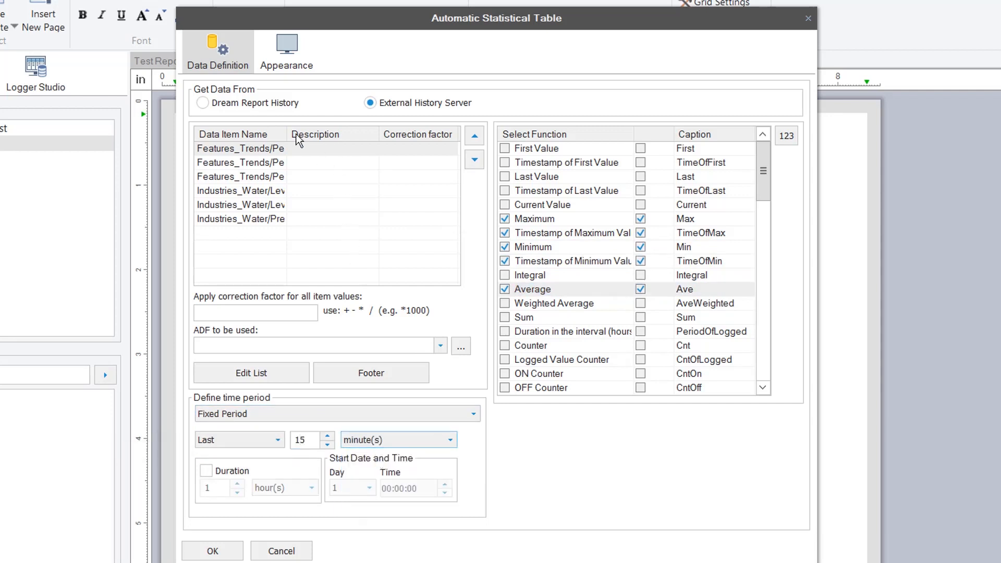
# Describe the items as Ramp Down, Ramp Up, Random Int, Level 1, Level 3 and Water Pressure
pyautogui.moveTo(286, 134); pyautogui.dragTo(335, 136)
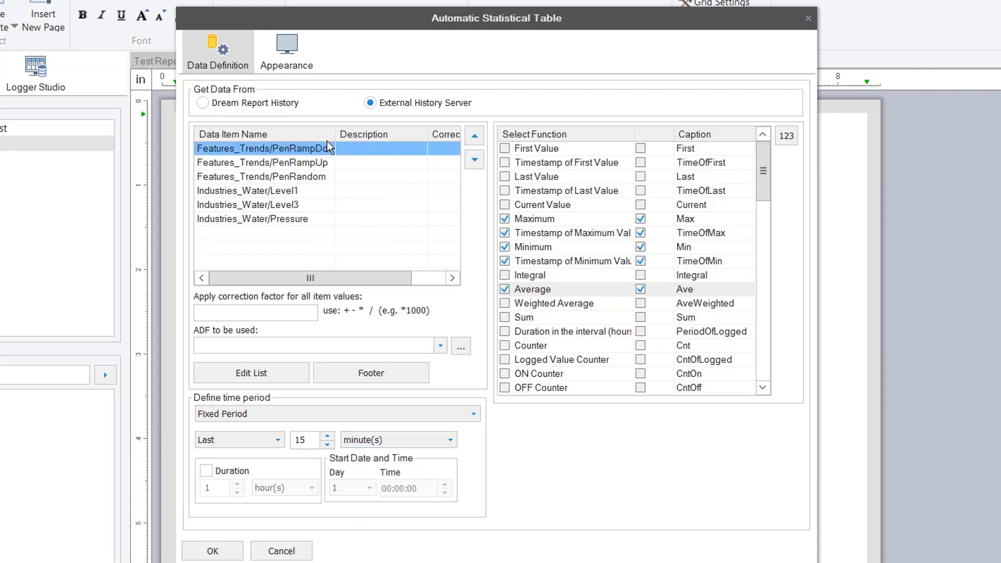
pyautogui.click(359, 148)
pyautogui.write('Ramp Down')
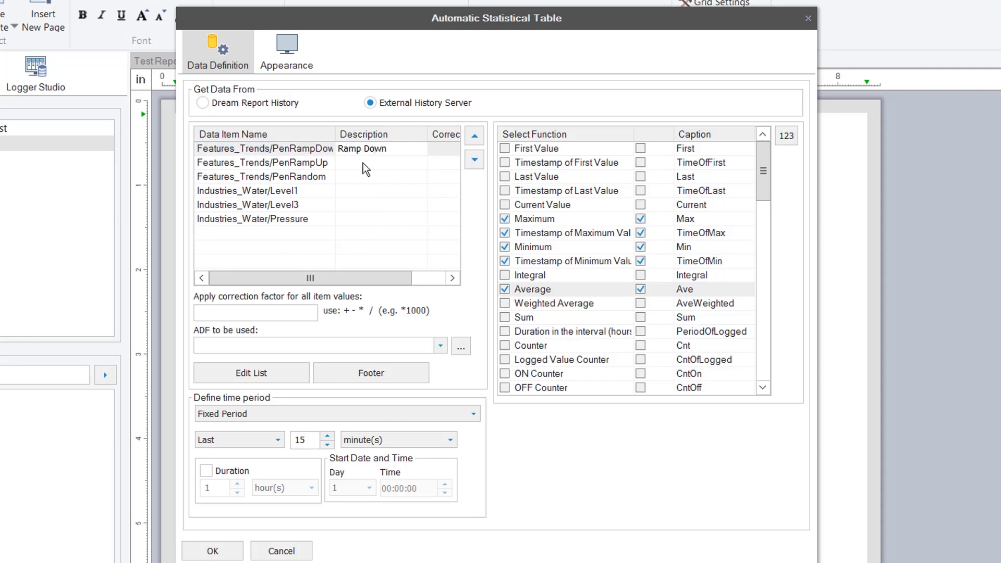
pyautogui.click(384, 218)
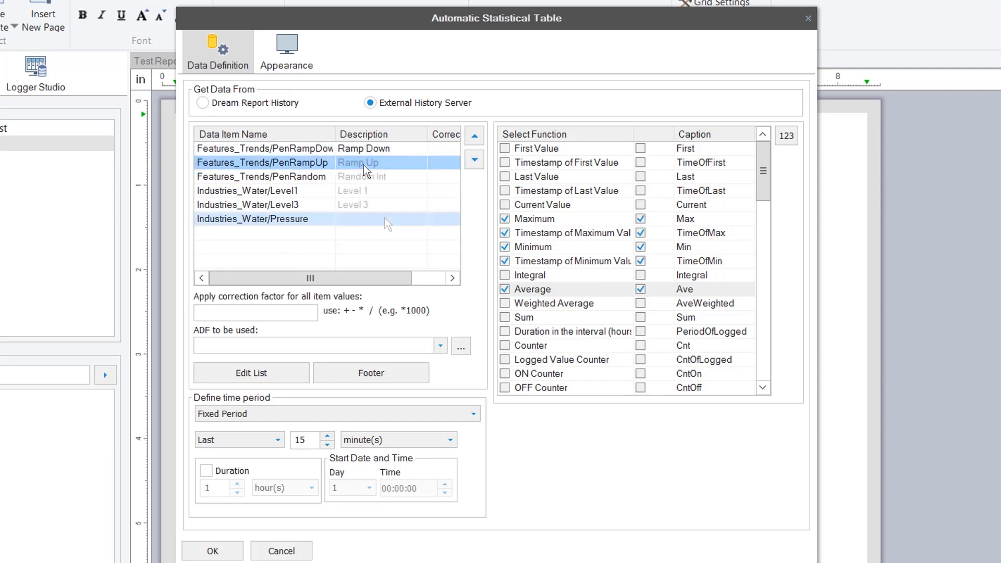
pyautogui.click(385, 219)
pyautogui.write('Water Pressure')
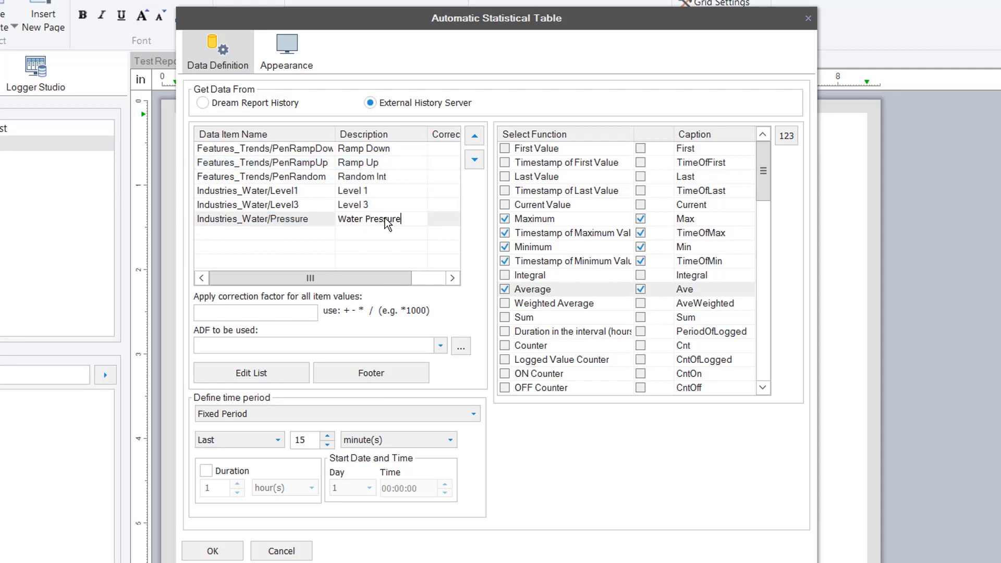
# Name the table Data Summary, show descriptions instead of item names, and enlarge the Level 3 row
pyautogui.click(299, 61)
pyautogui.click(308, 107)
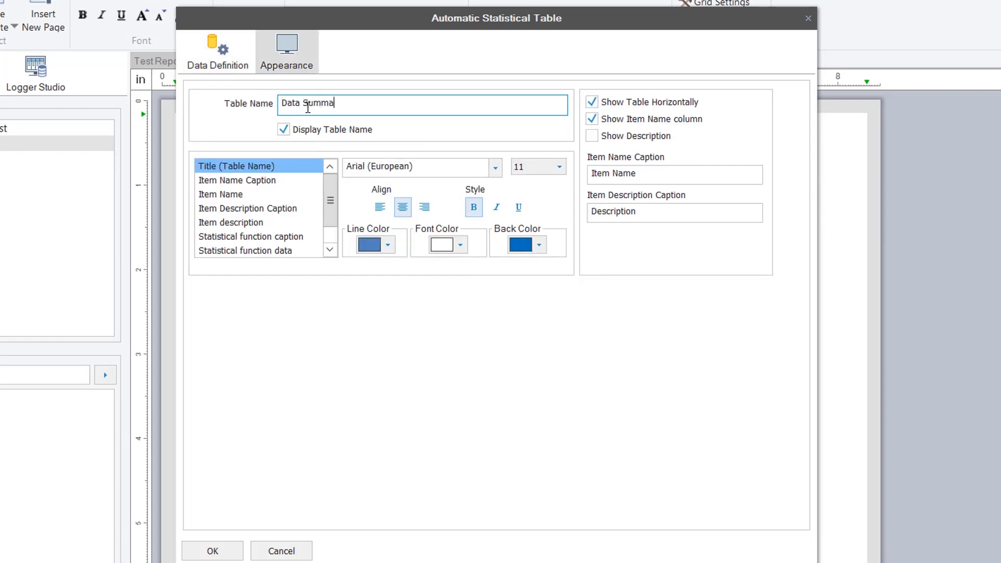
pyautogui.click(592, 136)
pyautogui.click(592, 119)
pyautogui.click(231, 223)
pyautogui.click(224, 551)
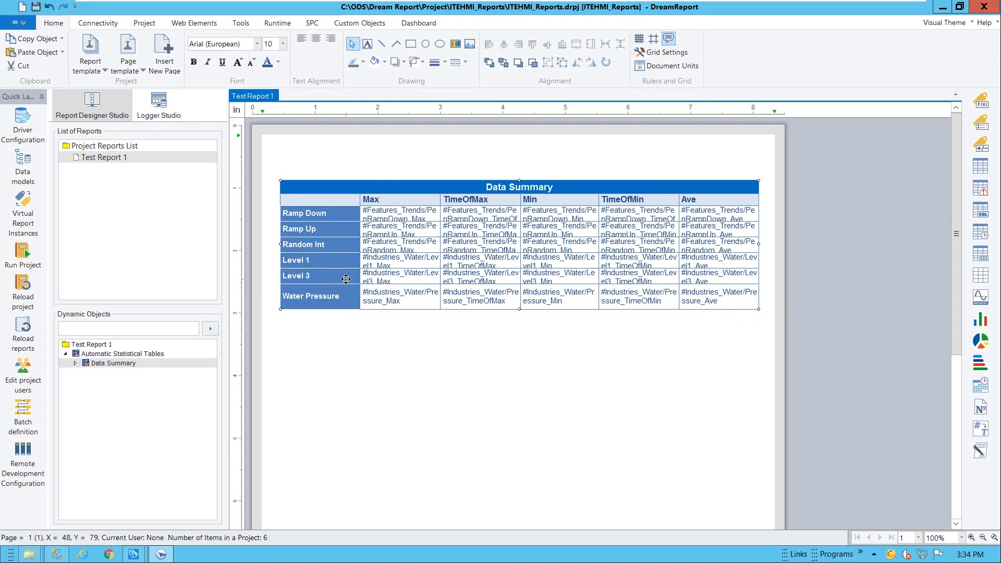
pyautogui.moveTo(344, 282); pyautogui.dragTo(344, 290)
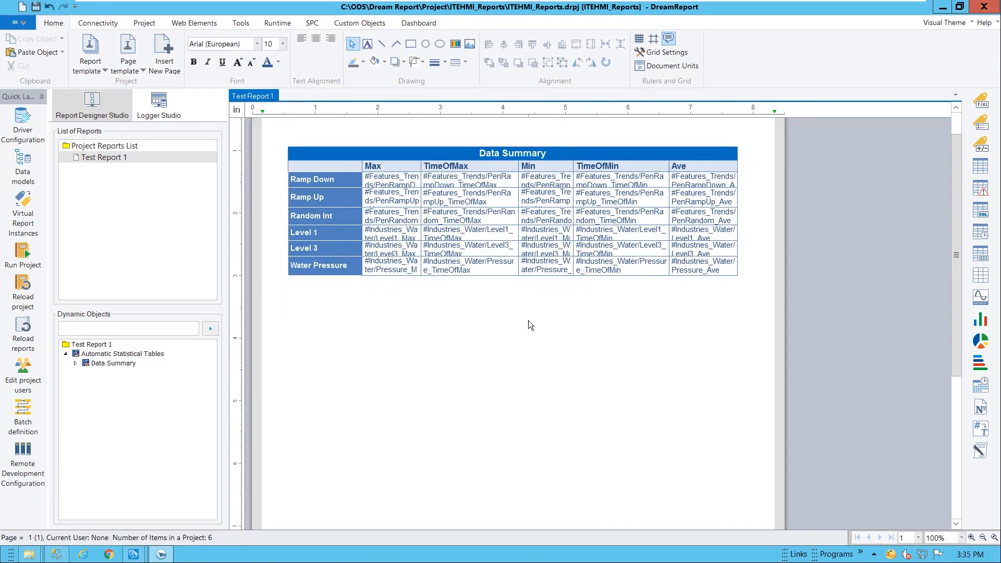
# Draw a line chart below Data Summary and set its data item to InTouchEdgeHMI_HdaItem PenRampUp
pyautogui.click(978, 301)
pyautogui.moveTo(289, 284); pyautogui.dragTo(737, 410)
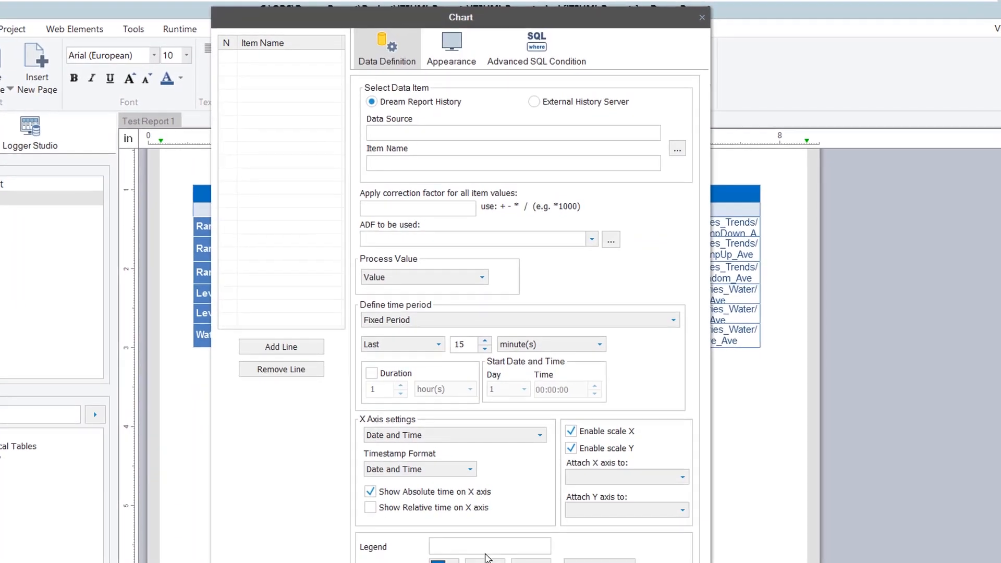
pyautogui.click(678, 149)
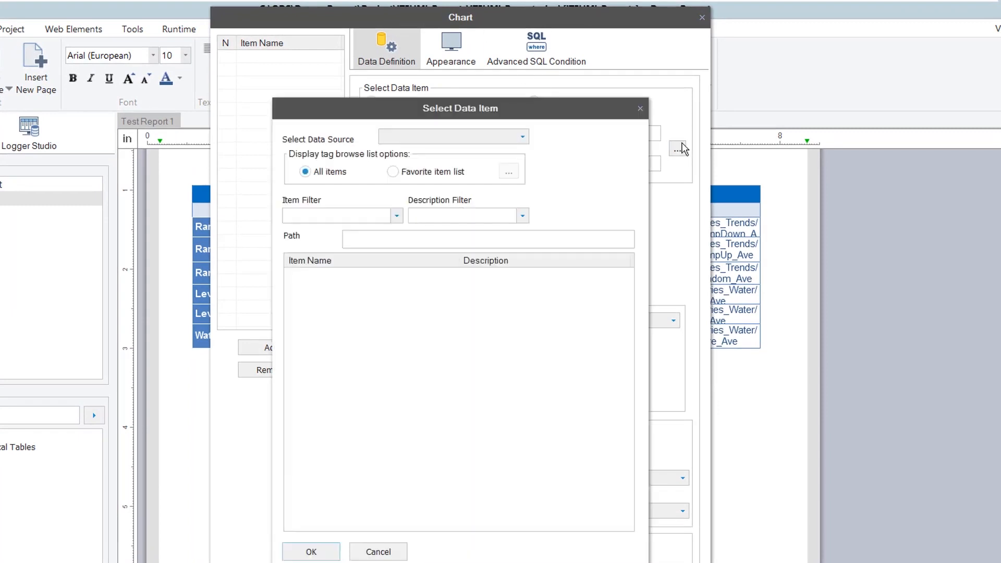
pyautogui.click(523, 137)
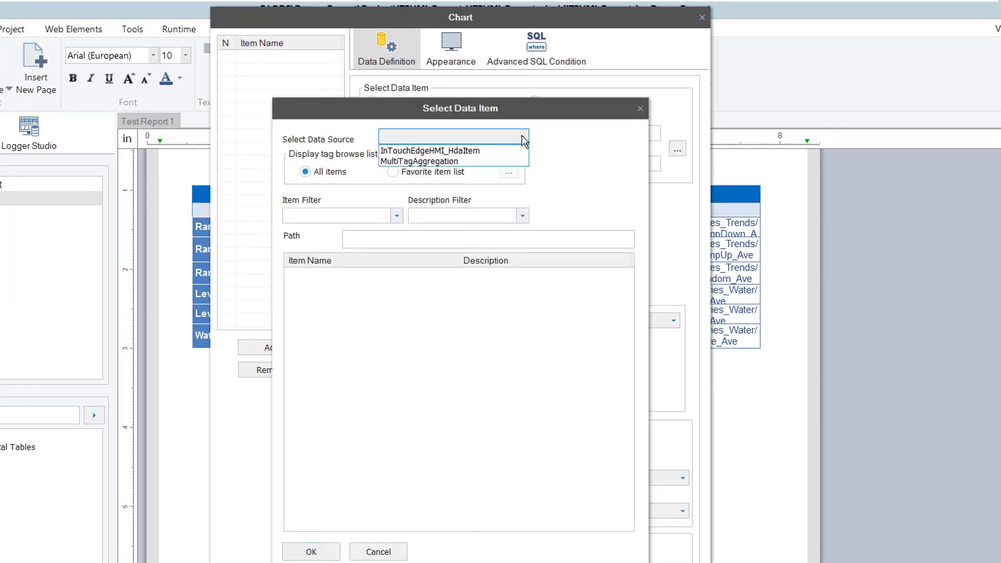
pyautogui.click(508, 151)
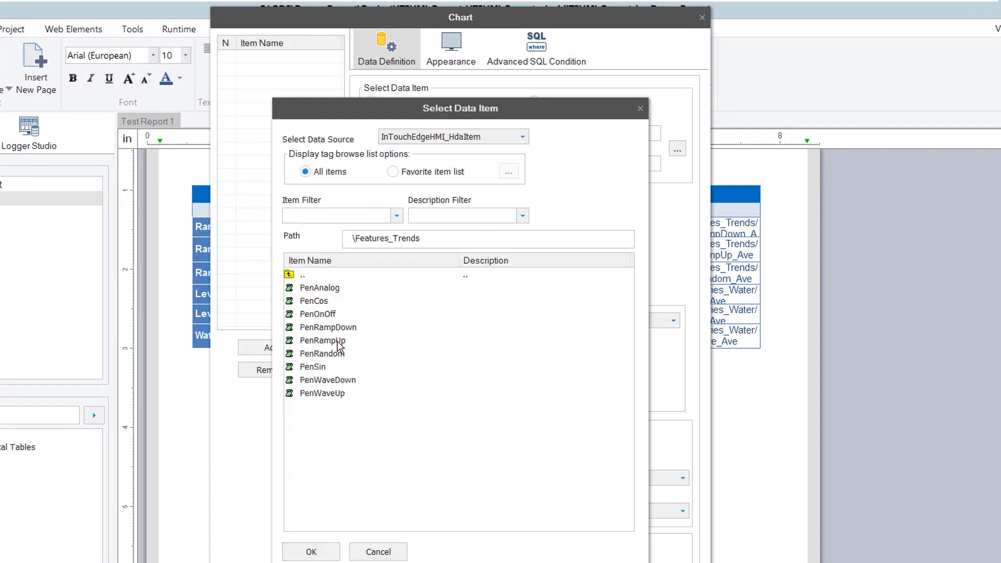
pyautogui.click(340, 345)
pyautogui.doubleClick(339, 345)
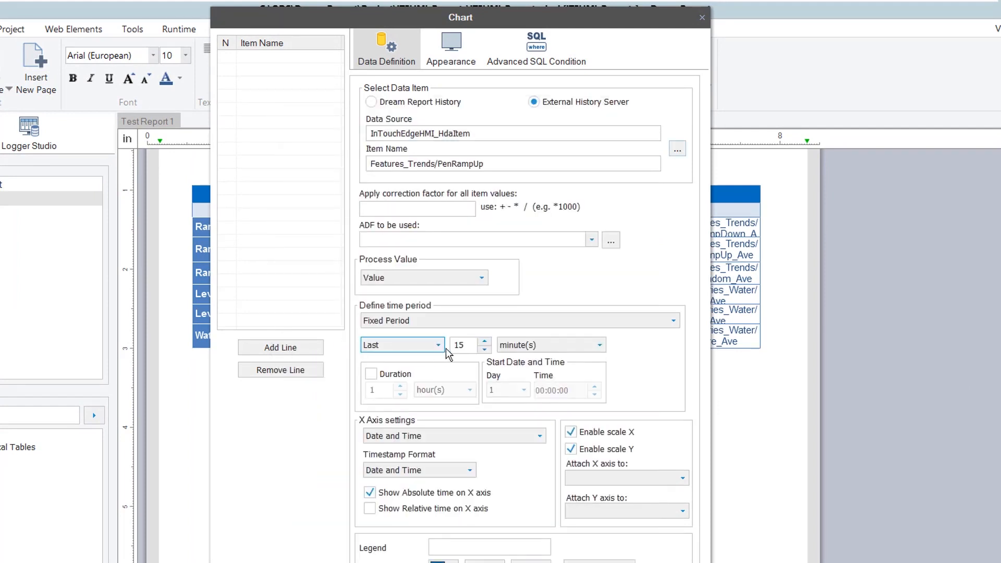
# Set the period to the last 3 minutes, add Ramp Up and Pressure lines, and confirm the chart
pyautogui.moveTo(469, 345); pyautogui.dragTo(440, 348)
pyautogui.write('3')
pyautogui.click(475, 548)
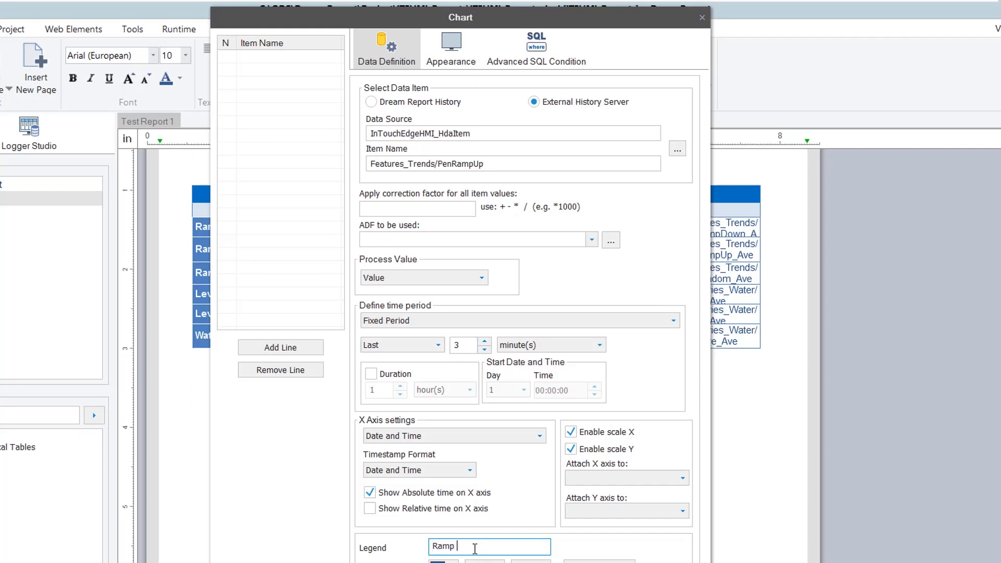
pyautogui.click(279, 346)
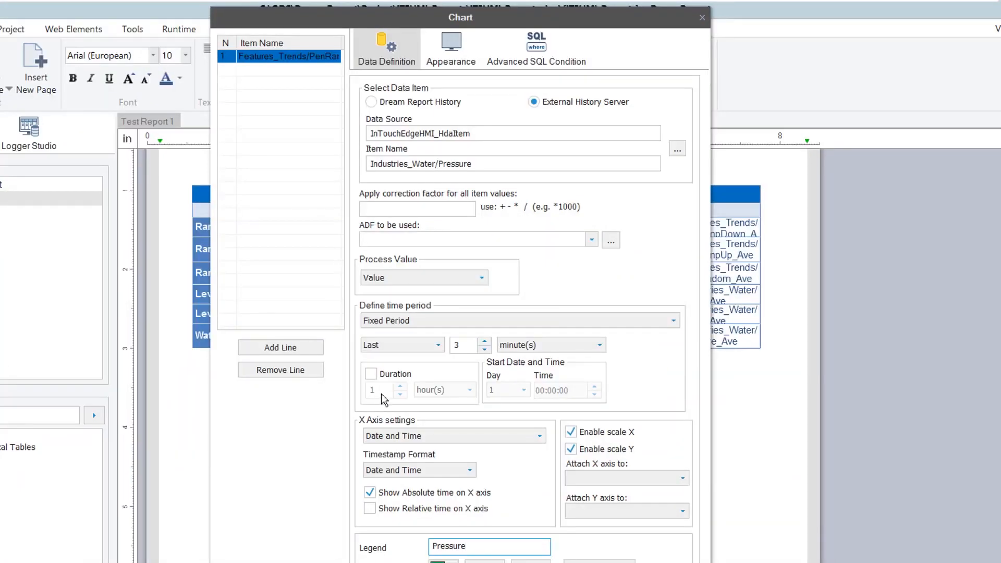
pyautogui.click(289, 354)
pyautogui.click(451, 52)
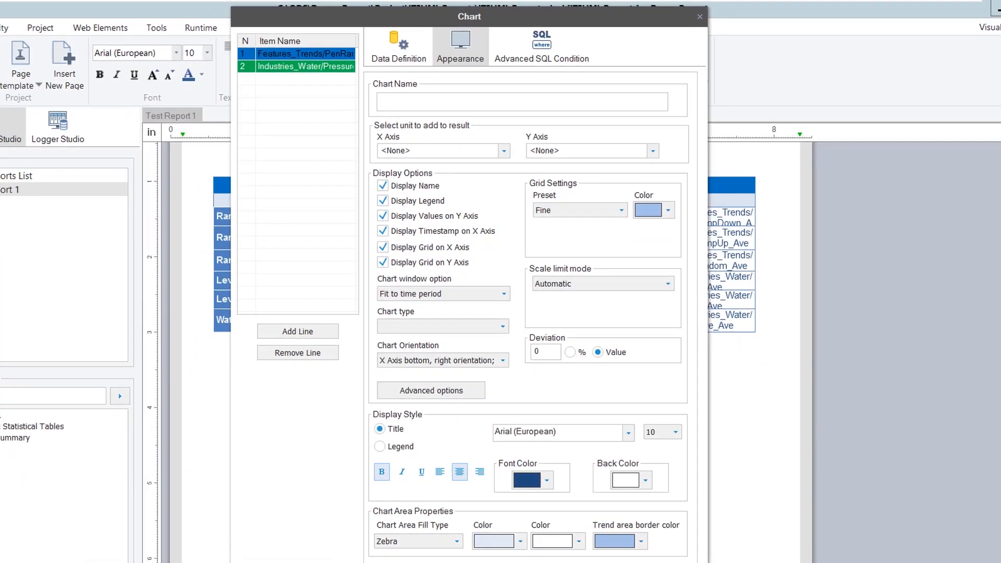
pyautogui.click(576, 508)
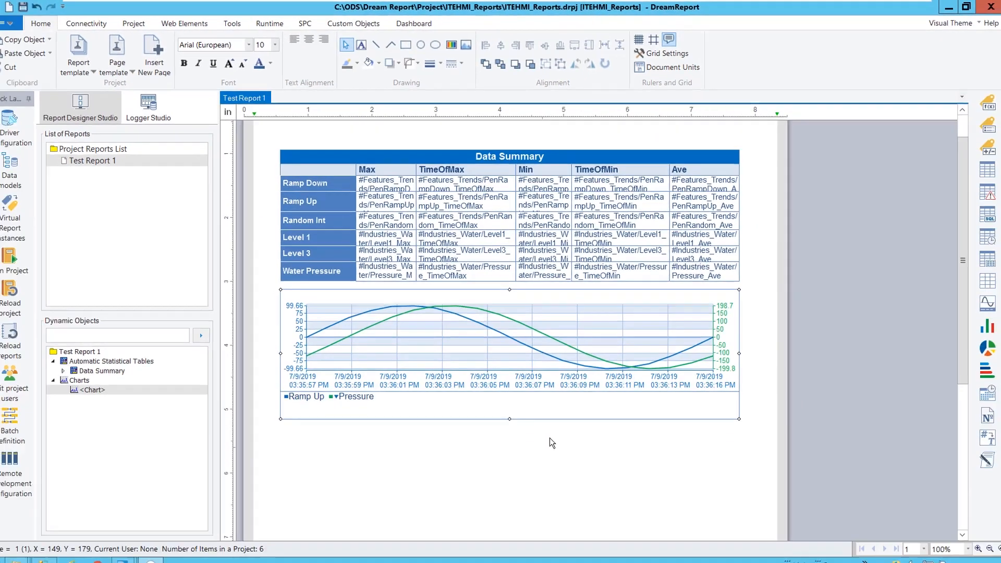
# Draw an alarm table outline in the empty space beneath the trend chart
pyautogui.scroll(-3, 516, 354)
pyautogui.scroll(-1, 584, 425)
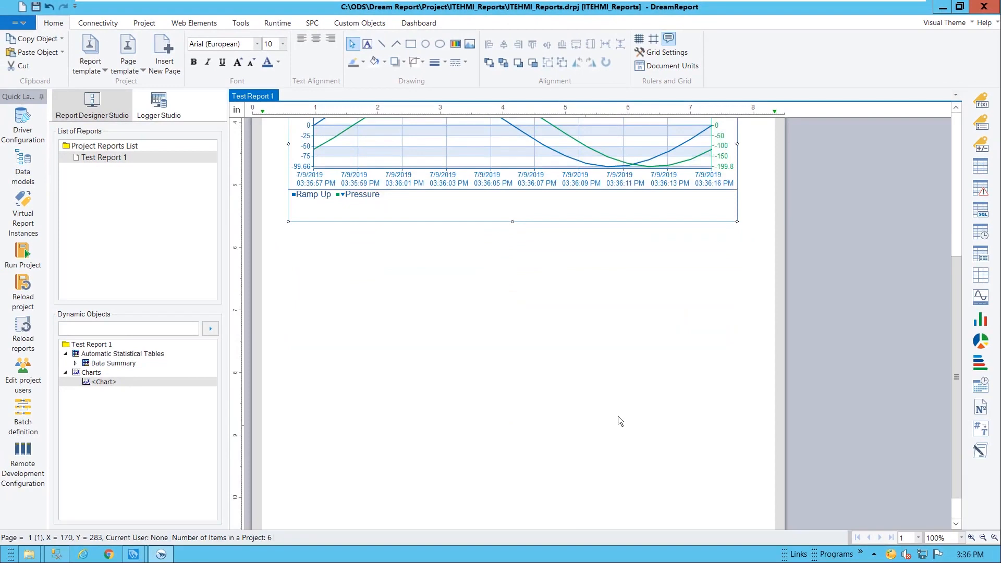
pyautogui.click(981, 189)
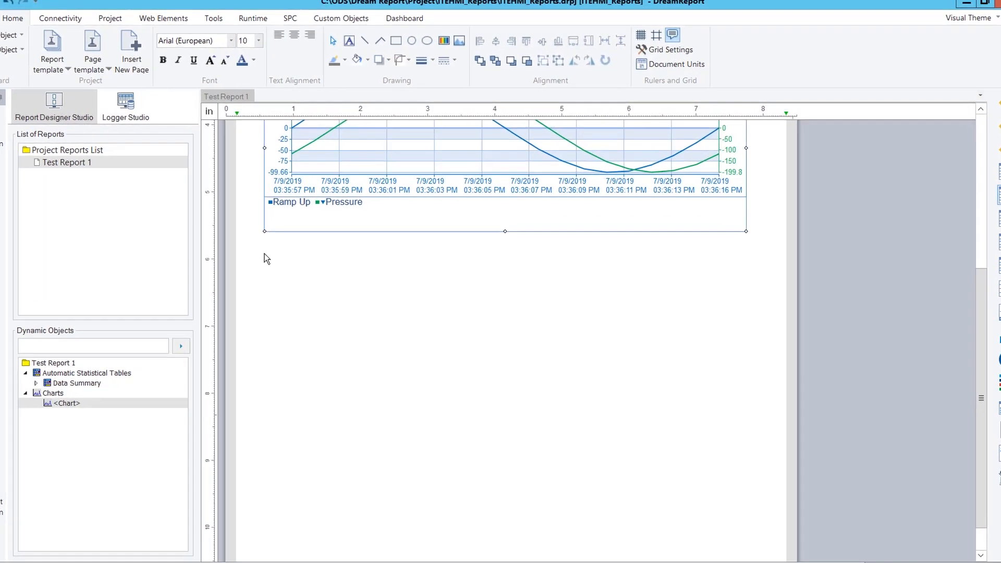
pyautogui.moveTo(289, 242); pyautogui.dragTo(645, 276)
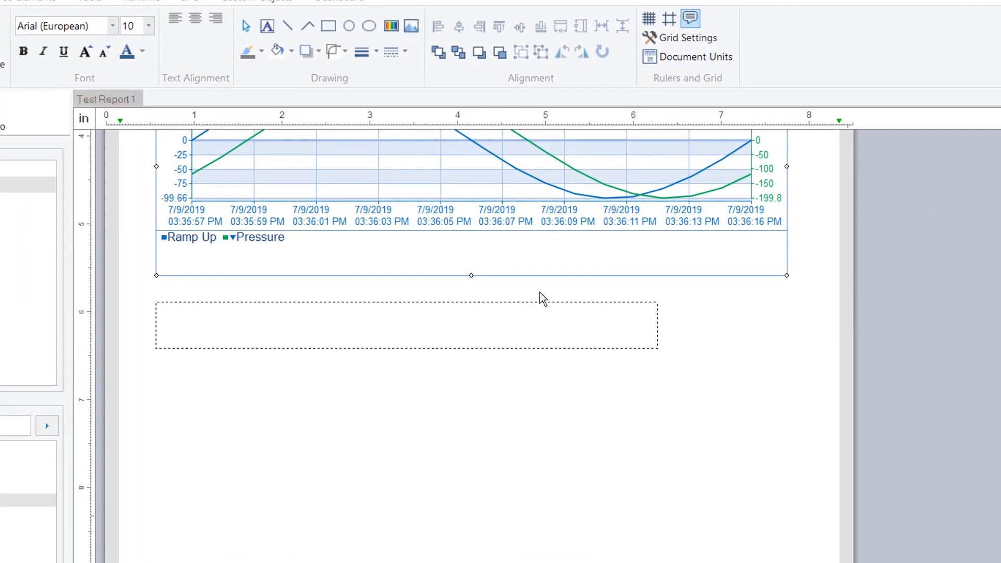
# Read alarms from the External History Server using the InTouchEdgeHMI_Alarm source in the Alarm Filter Manager
pyautogui.click(436, 127)
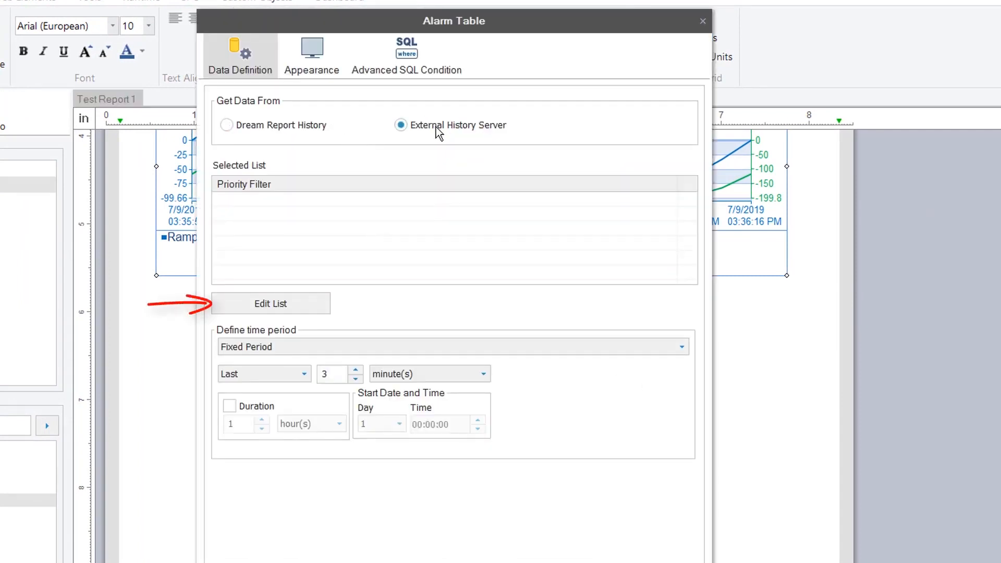
pyautogui.click(290, 308)
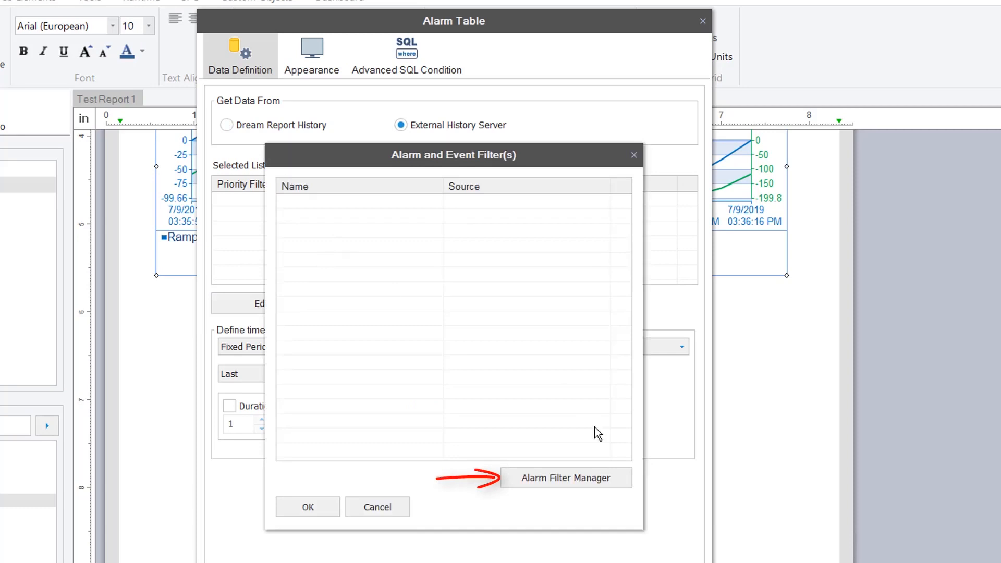
pyautogui.click(613, 478)
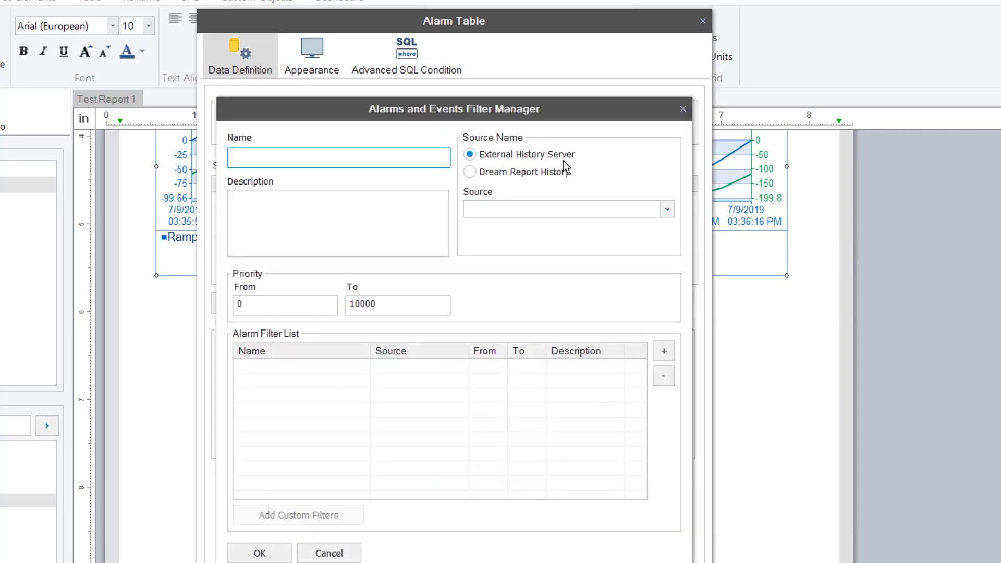
pyautogui.click(666, 209)
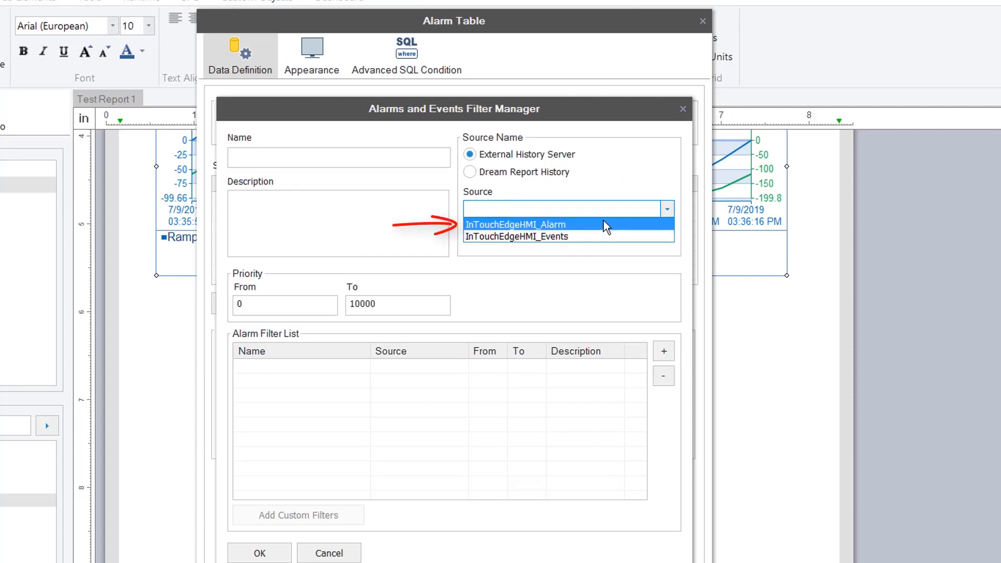
pyautogui.click(603, 220)
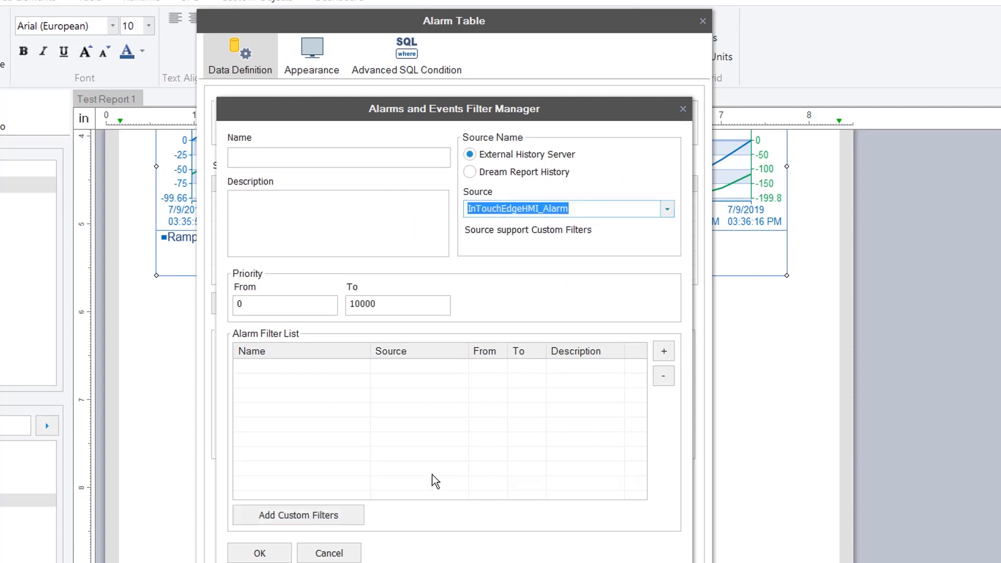
# Add the Default_Alm custom filter and select it as the alarm table's filter
pyautogui.click(299, 515)
pyautogui.click(312, 235)
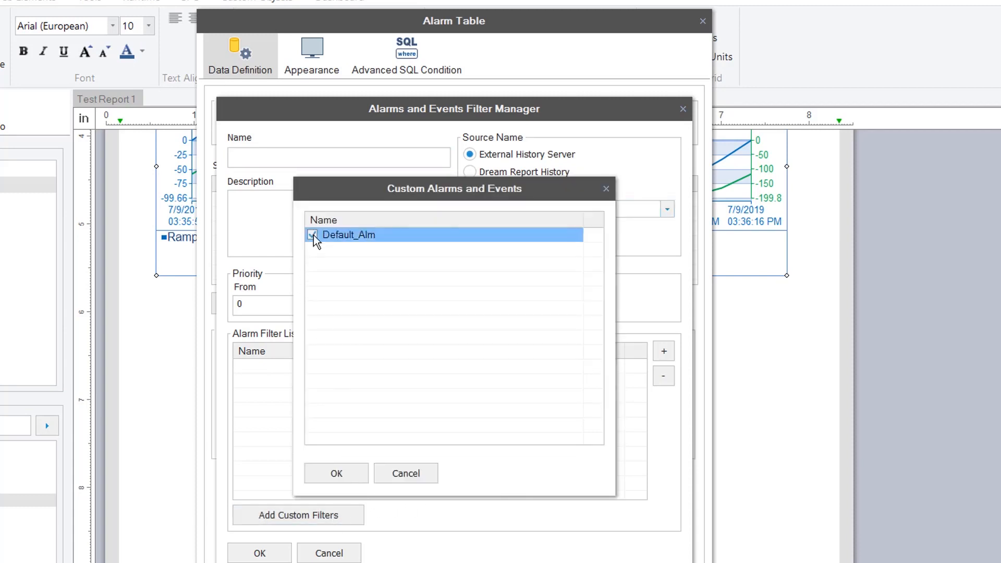
pyautogui.click(344, 473)
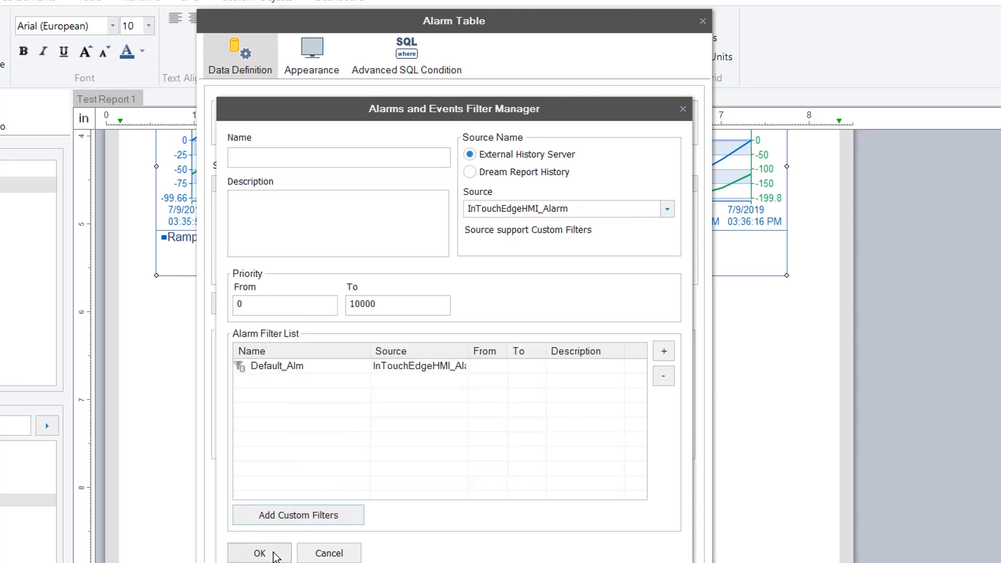
pyautogui.click(275, 554)
pyautogui.click(284, 202)
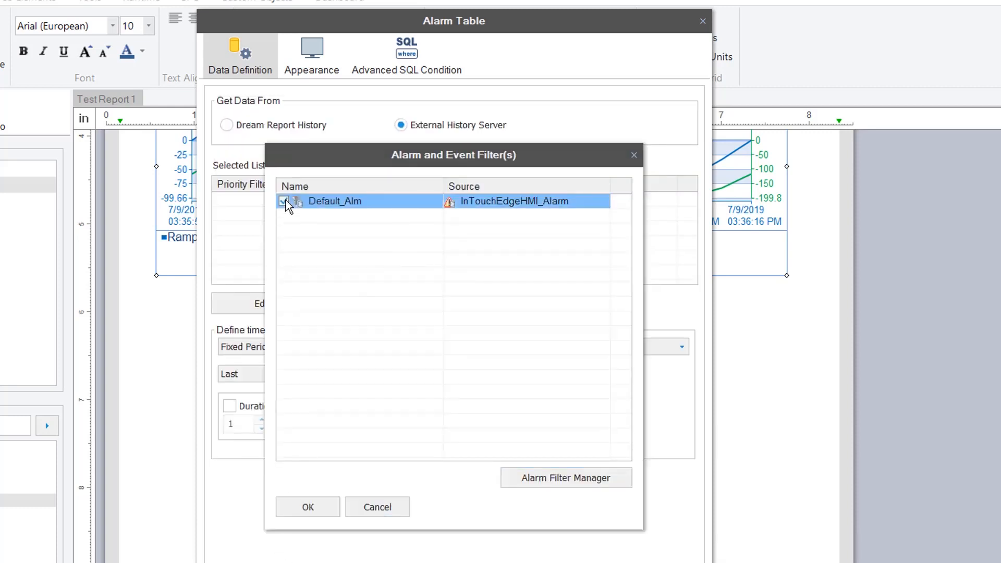
pyautogui.click(305, 508)
pyautogui.click(314, 61)
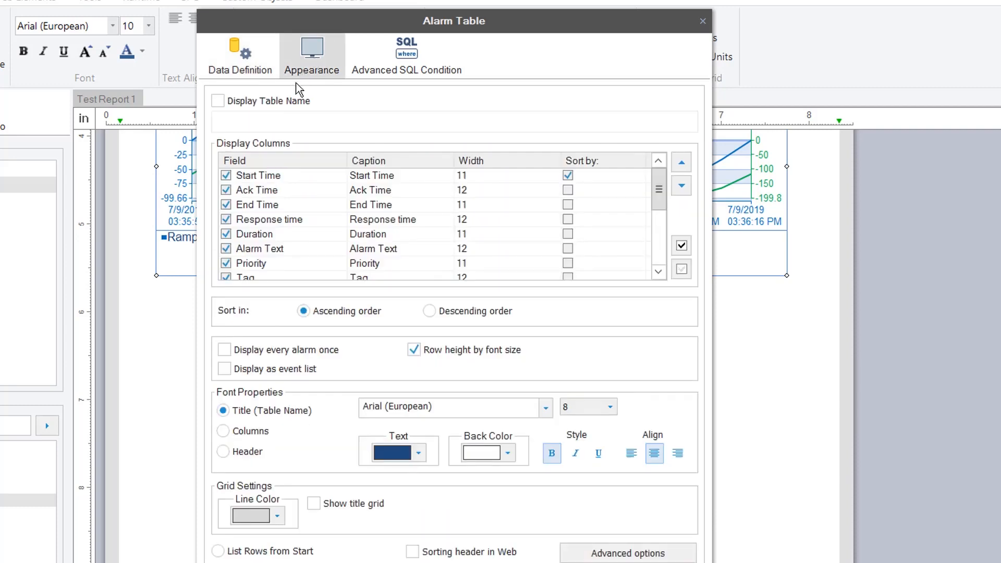
# Title the table 'Alarm Summary', shown as an event list with every alarm listed once
pyautogui.click(289, 102)
pyautogui.click(289, 119)
pyautogui.write('Alarm Sum')
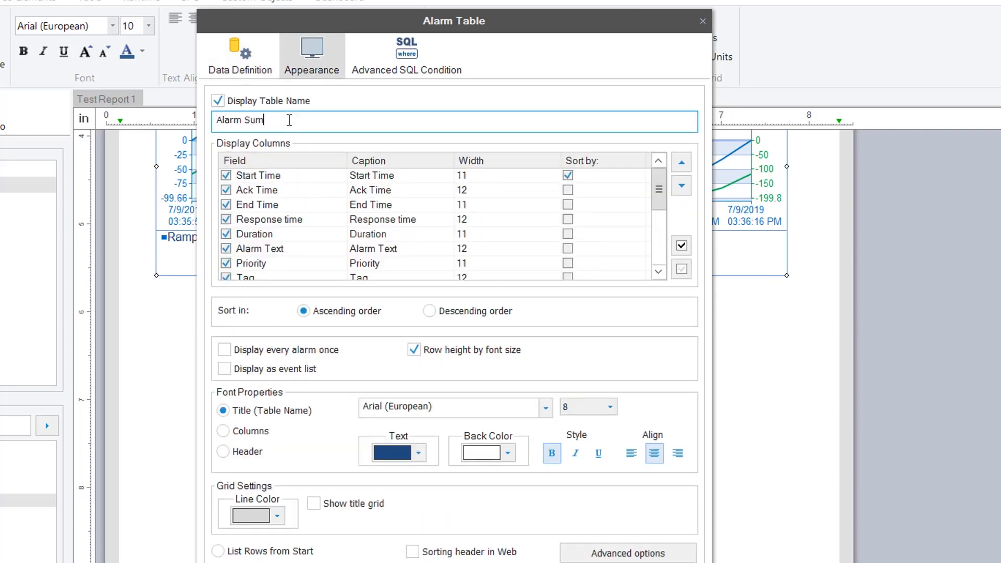
pyautogui.write('mary')
pyautogui.click(284, 372)
pyautogui.click(296, 352)
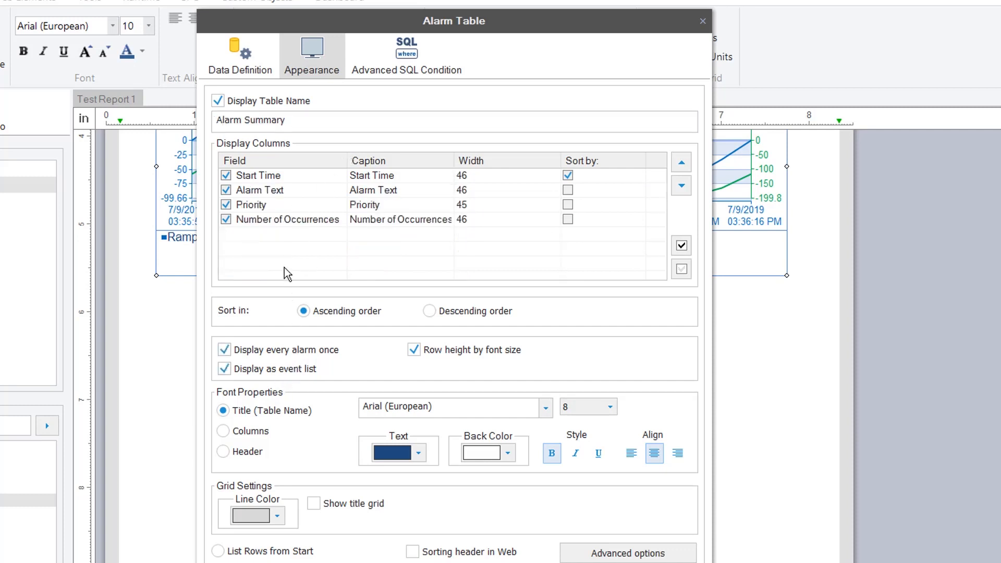
# Sort by Number of Occurrences descending, make the header background light blue, and add the table
pyautogui.click(284, 219)
pyautogui.click(573, 219)
pyautogui.click(500, 312)
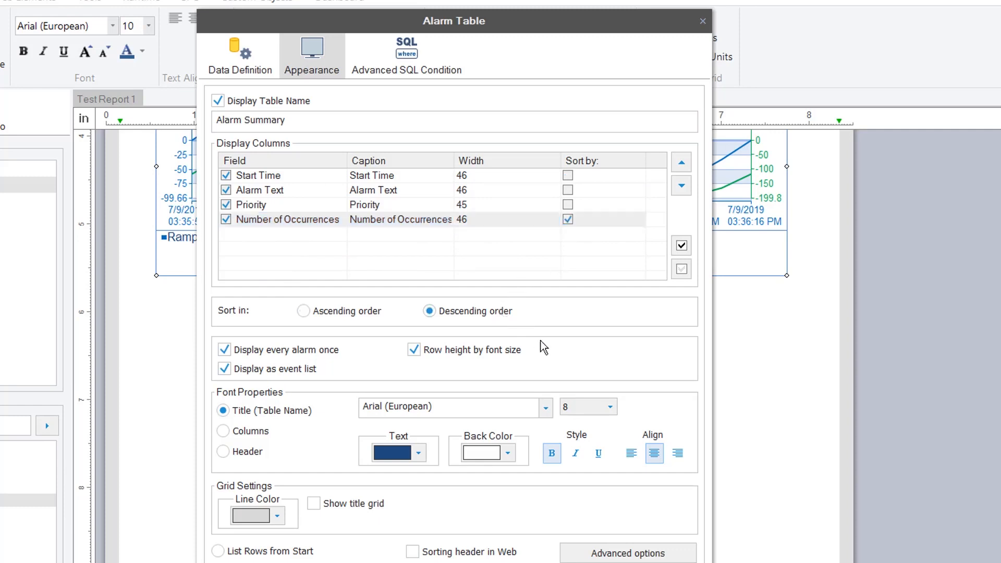
pyautogui.click(252, 452)
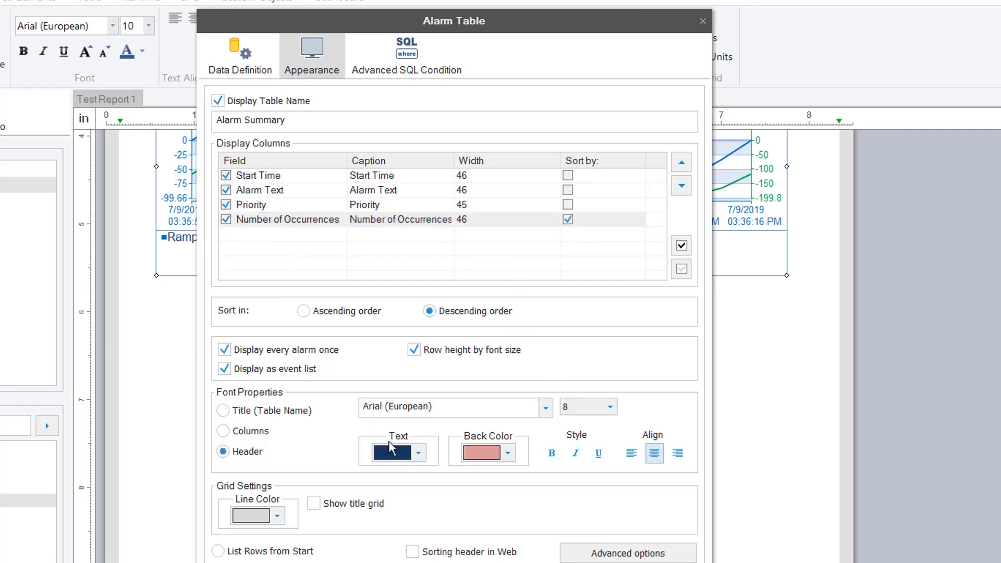
pyautogui.click(508, 453)
pyautogui.click(520, 538)
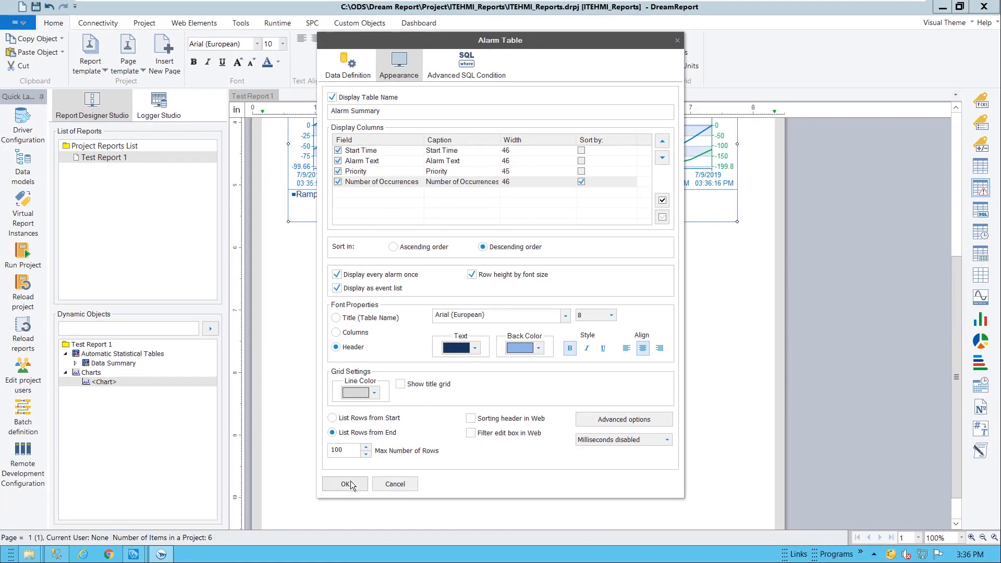
pyautogui.click(340, 492)
pyautogui.scroll(5, 527, 321)
pyautogui.scroll(1, 536, 325)
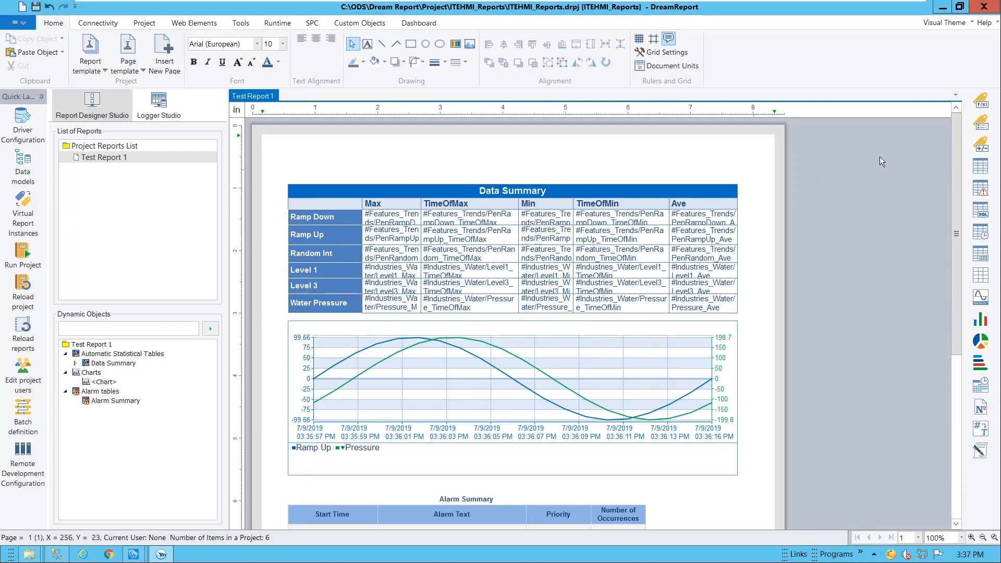
pyautogui.click(981, 100)
# Place a single data object named H20Press using Dream Report History with the Current Value function
pyautogui.moveTo(301, 149); pyautogui.dragTo(419, 173)
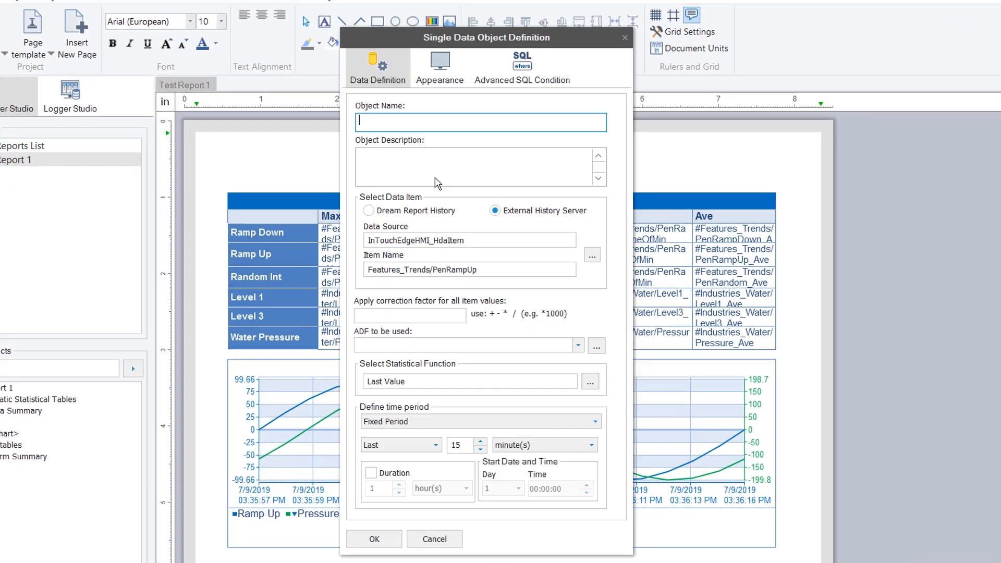
pyautogui.write('H20Pre')
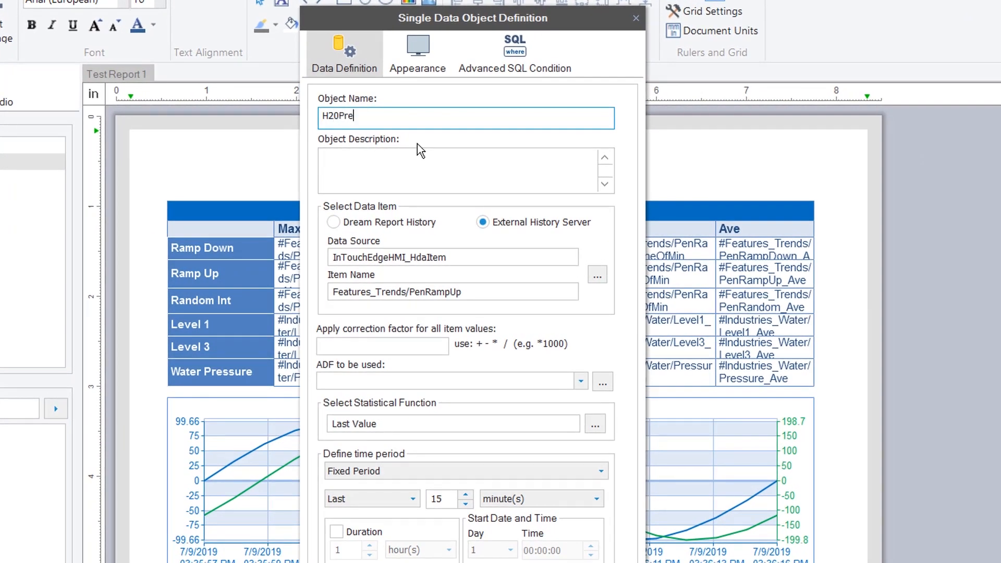
pyautogui.write('ss')
pyautogui.click(415, 225)
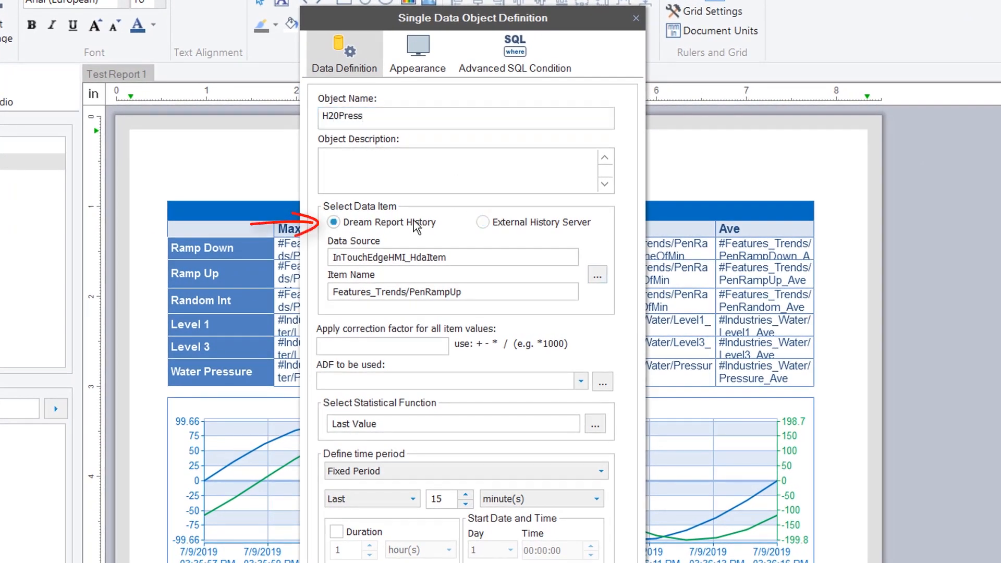
pyautogui.click(594, 424)
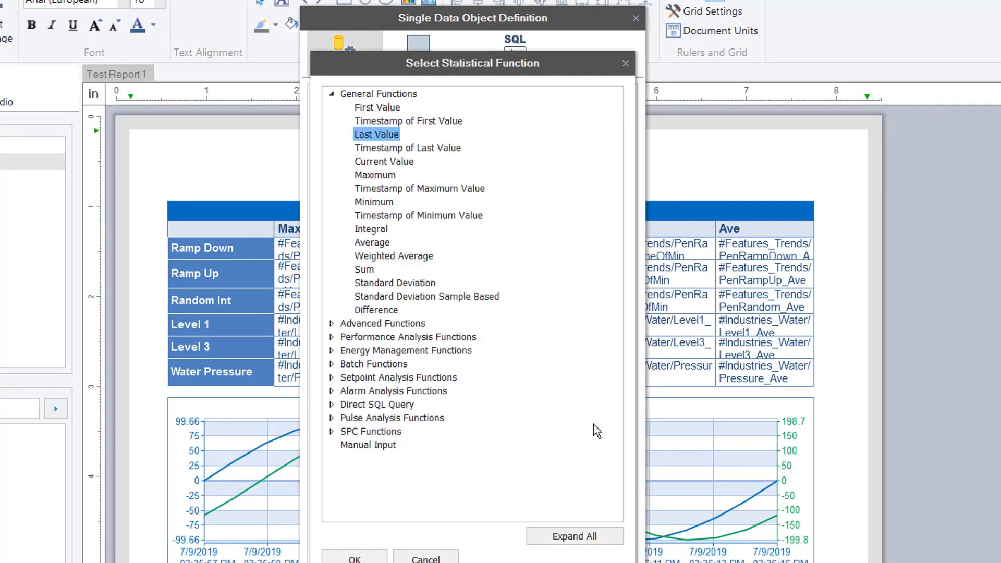
pyautogui.click(384, 161)
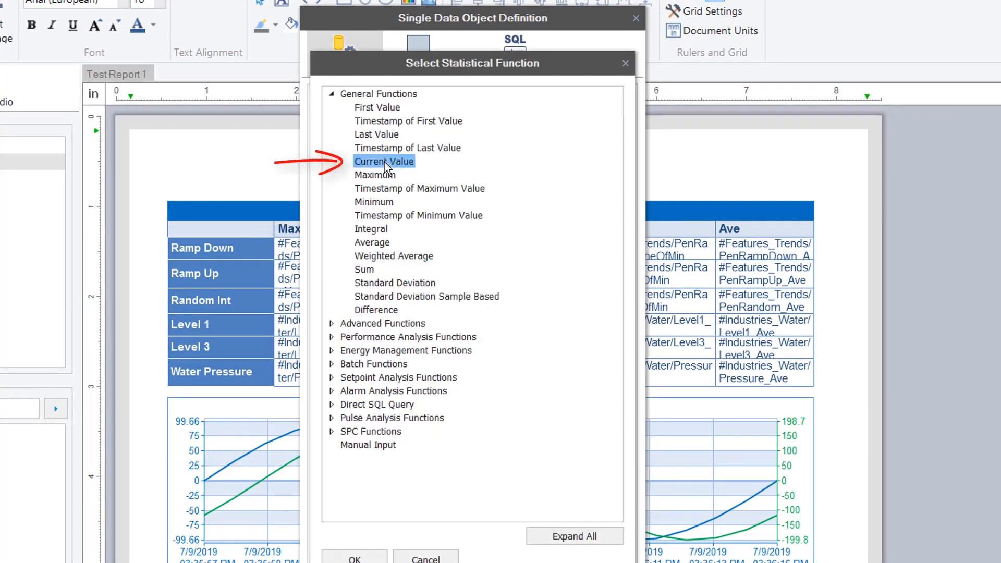
pyautogui.doubleClick(383, 161)
# Set its data item to InTouchEdgeHMI_RtItem Industries_Water/Pressure
pyautogui.click(591, 280)
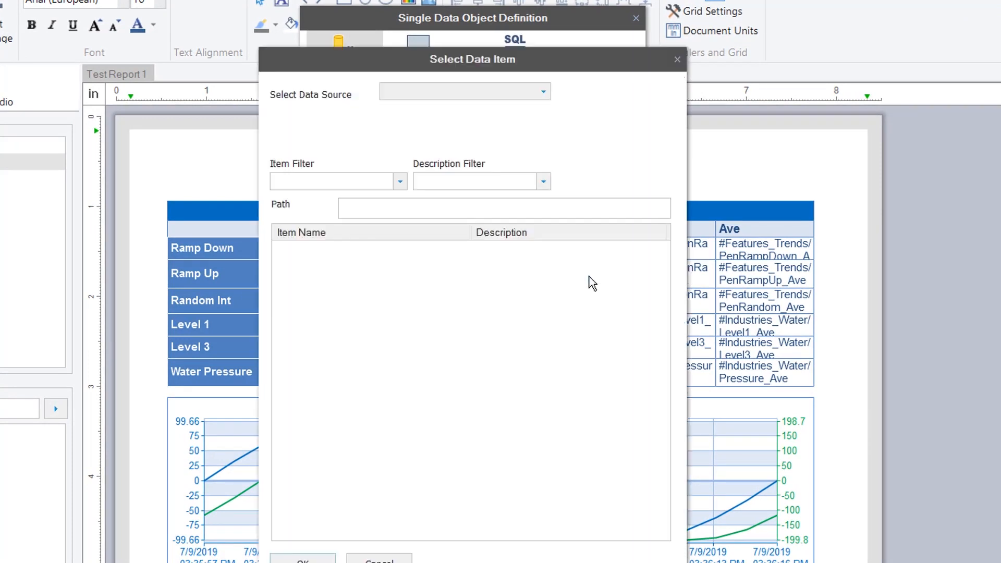
pyautogui.click(502, 95)
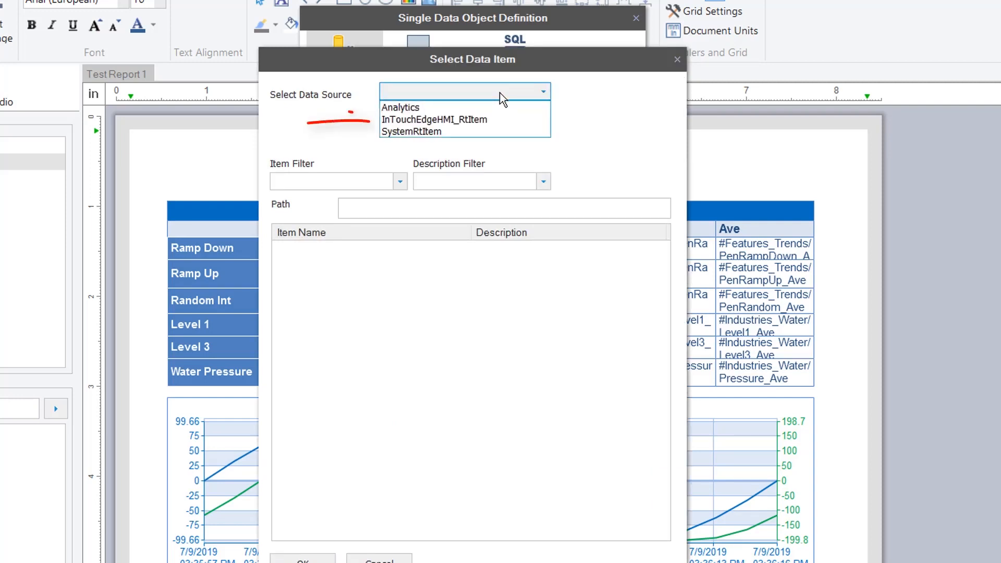
pyautogui.click(476, 117)
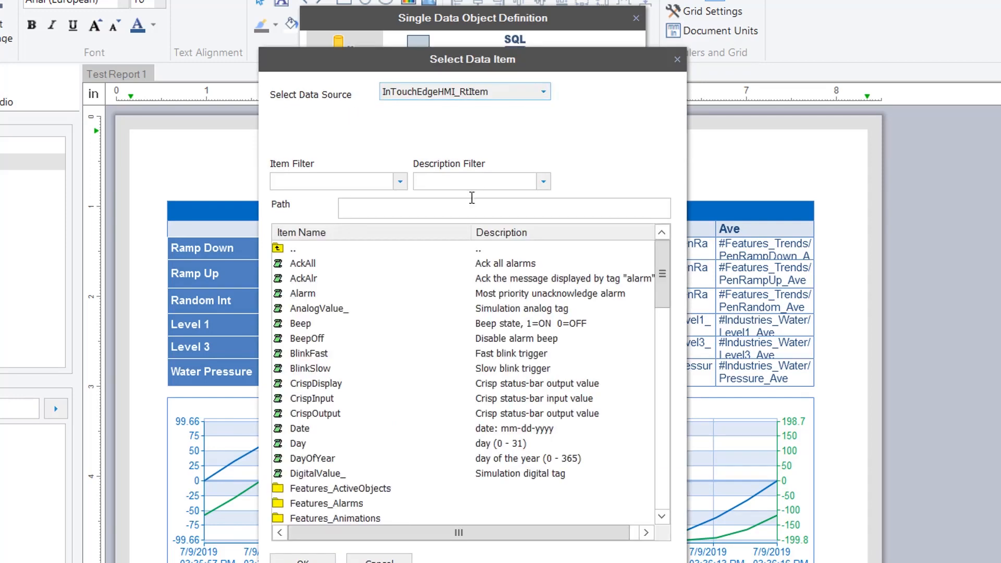
pyautogui.doubleClick(662, 467)
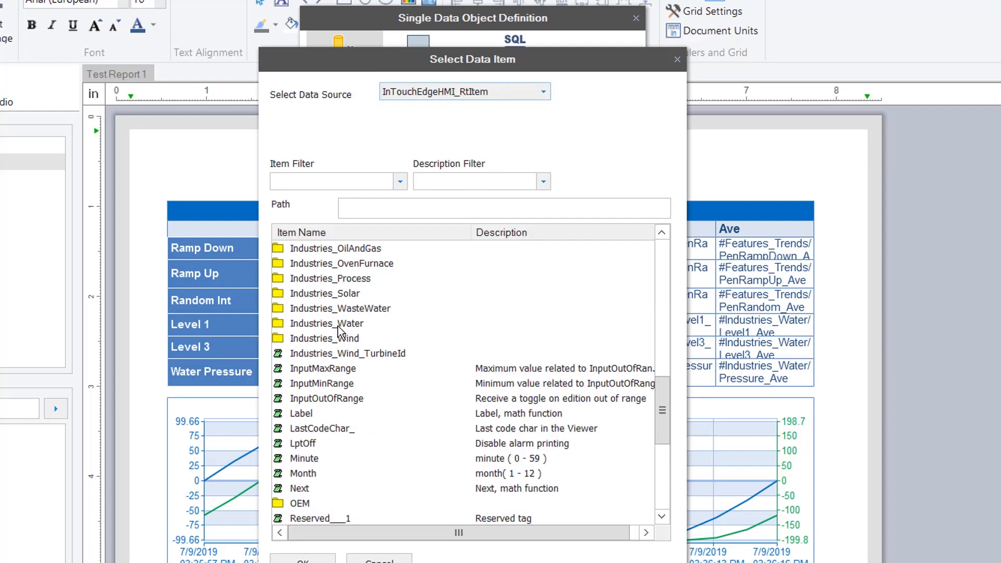
pyautogui.doubleClick(338, 324)
pyautogui.doubleClick(314, 307)
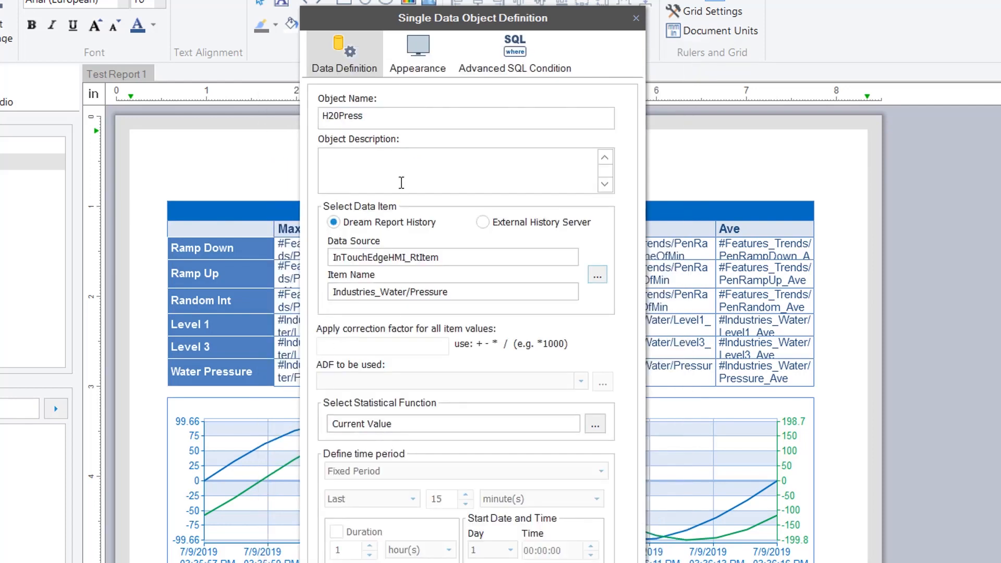
# Set the object's unit to PSI and confirm H20Press
pyautogui.click(415, 67)
pyautogui.click(409, 170)
pyautogui.write('PSI')
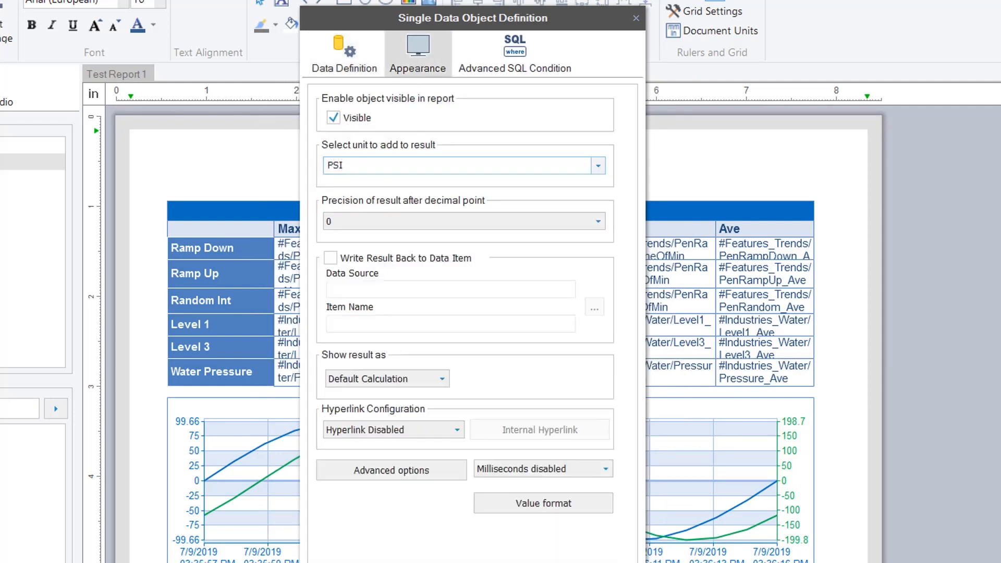
pyautogui.click(382, 562)
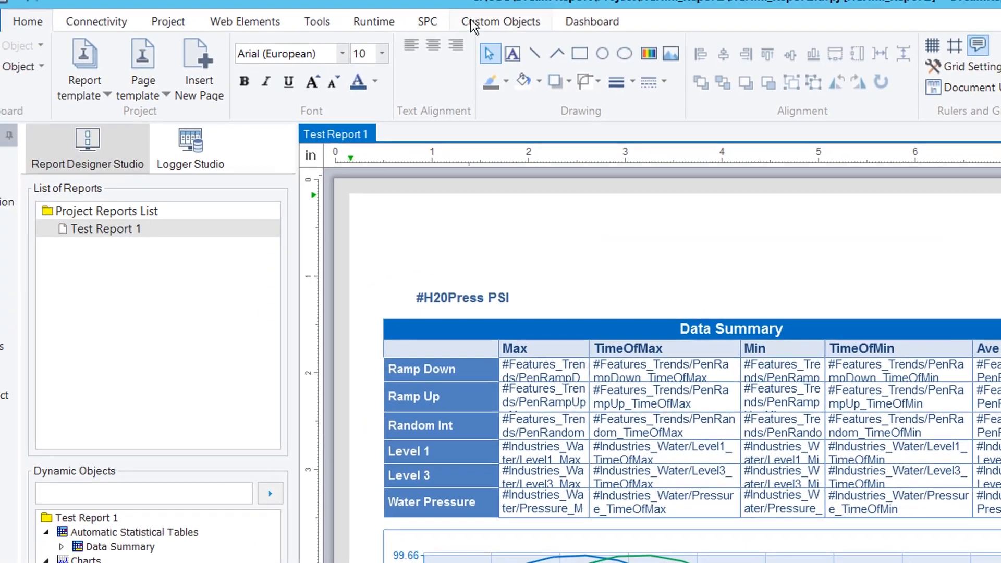
# Place a Gauge object from the custom object library above the PSI label
pyautogui.click(500, 17)
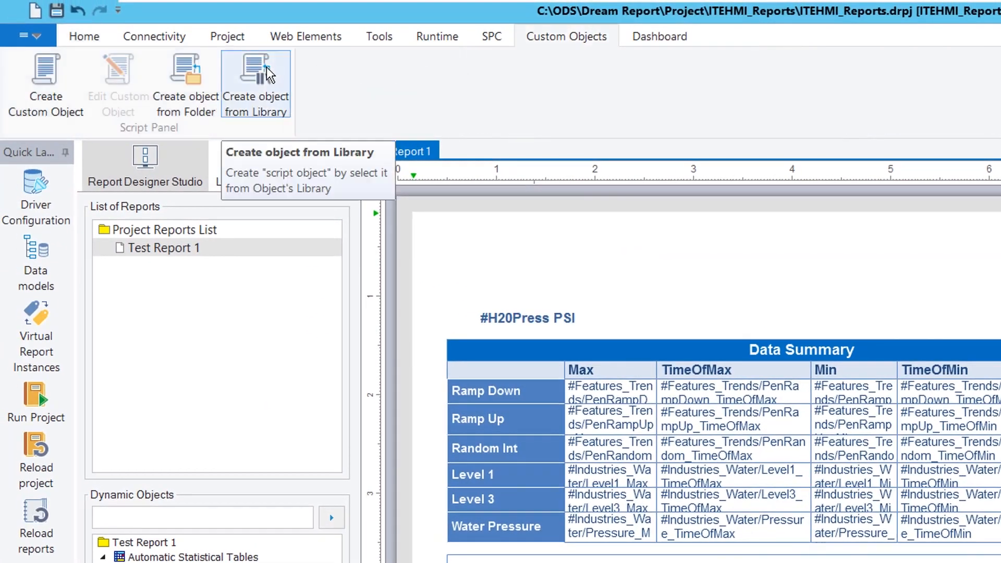
pyautogui.click(255, 88)
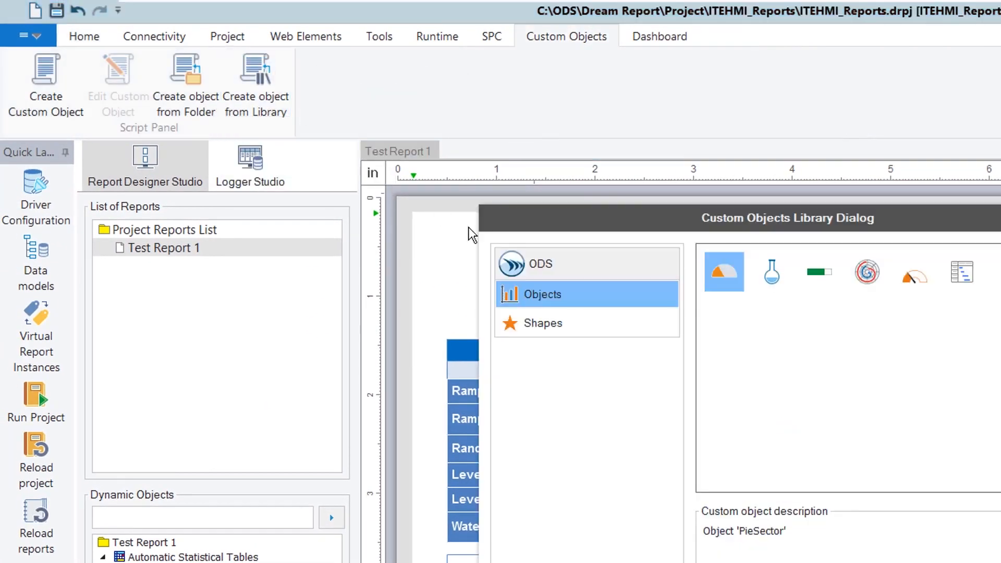
pyautogui.click(916, 283)
pyautogui.doubleClick(916, 283)
pyautogui.click(538, 271)
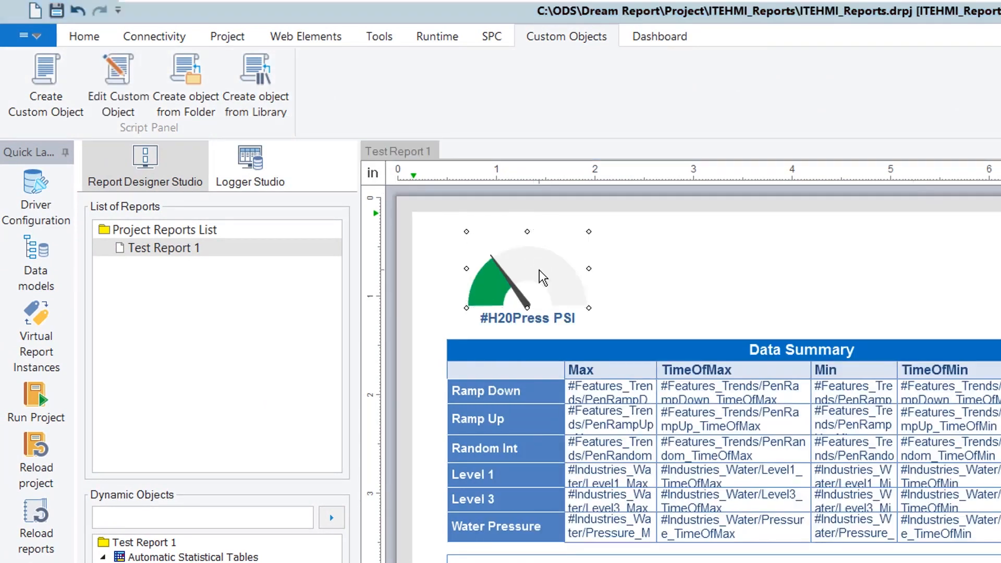
# Drive the gauge value from H20Press and name the gauge Press1
pyautogui.doubleClick(863, 246)
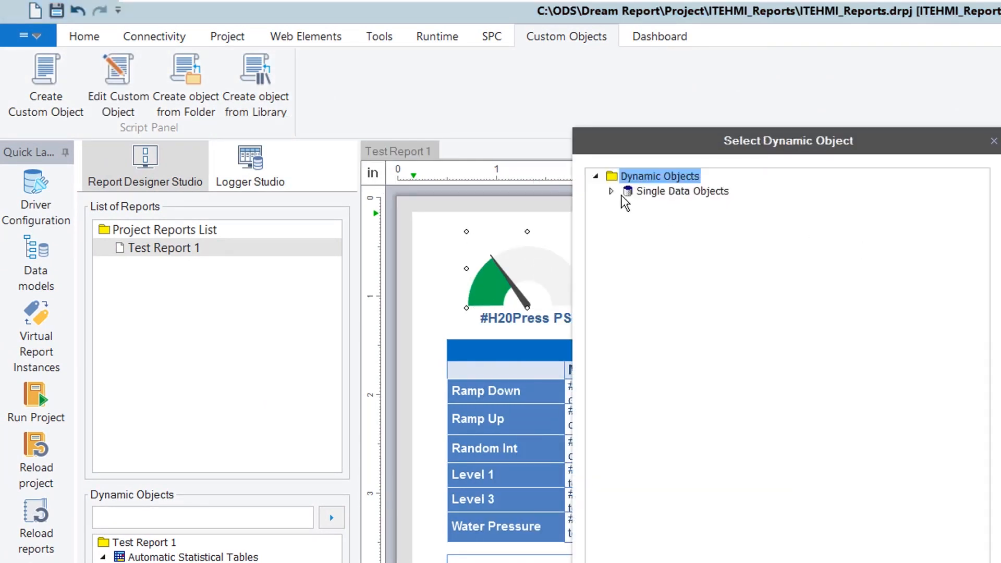
pyautogui.click(611, 191)
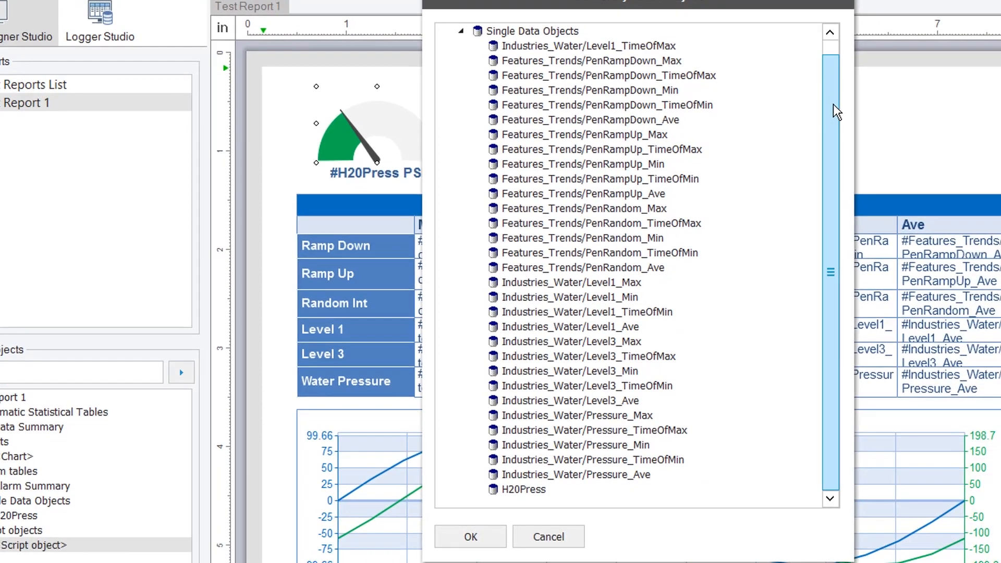
pyautogui.doubleClick(526, 489)
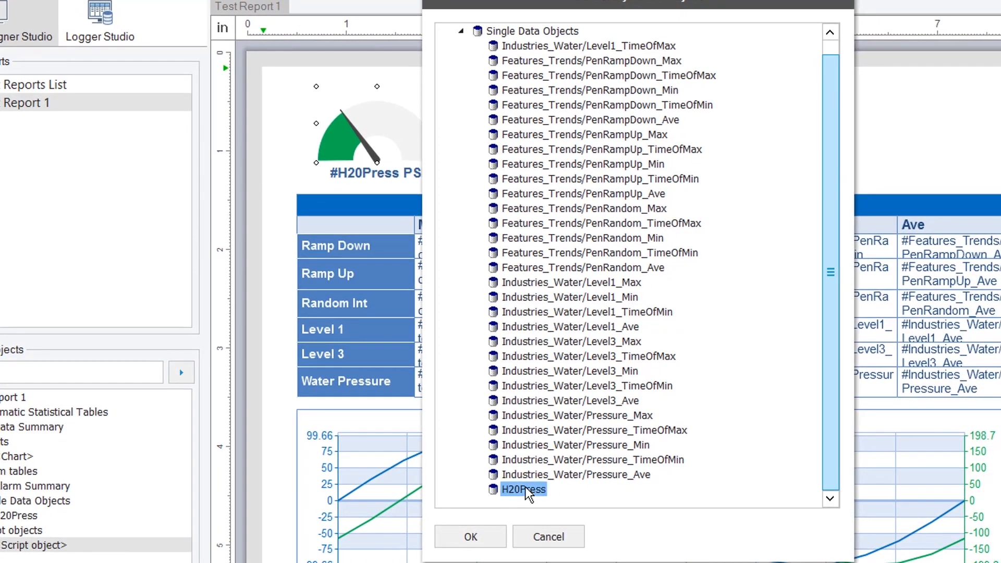
pyautogui.click(547, 71)
pyautogui.write('Press')
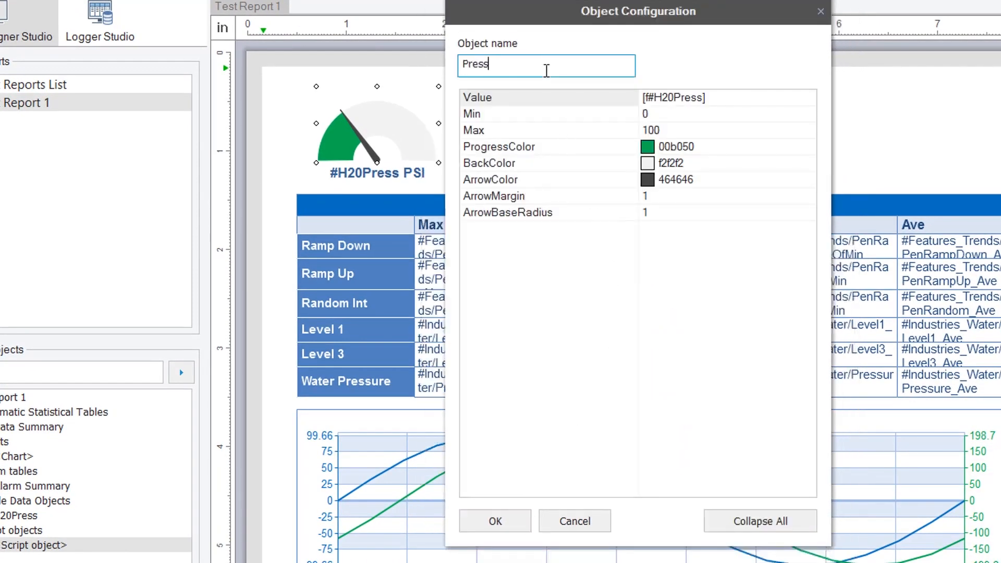
pyautogui.write('1')
pyautogui.click(501, 521)
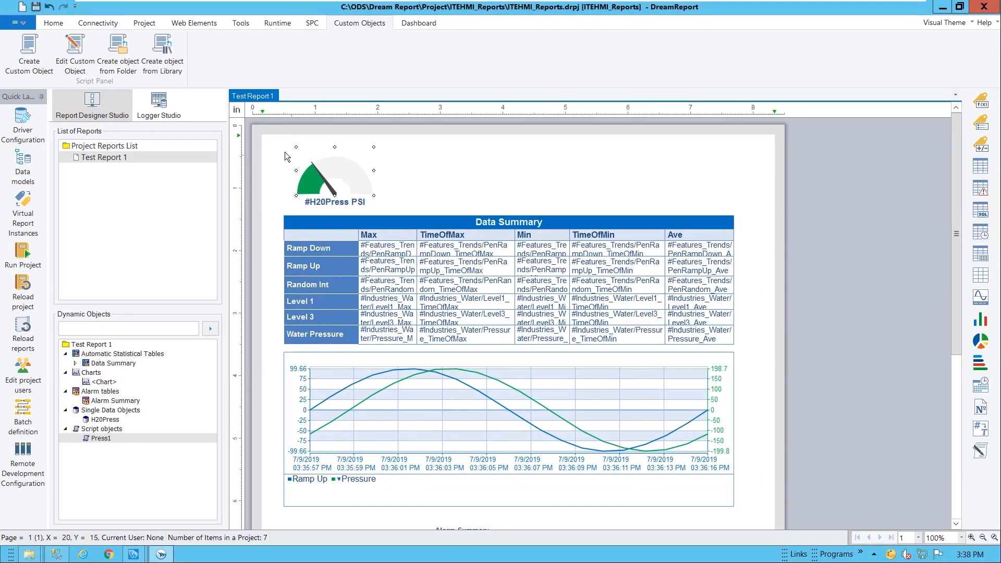
# Move the gauge and label to the top right and add Report Name dynamic text at top left
pyautogui.moveTo(321, 204); pyautogui.dragTo(685, 194)
pyautogui.moveTo(278, 141); pyautogui.dragTo(478, 184)
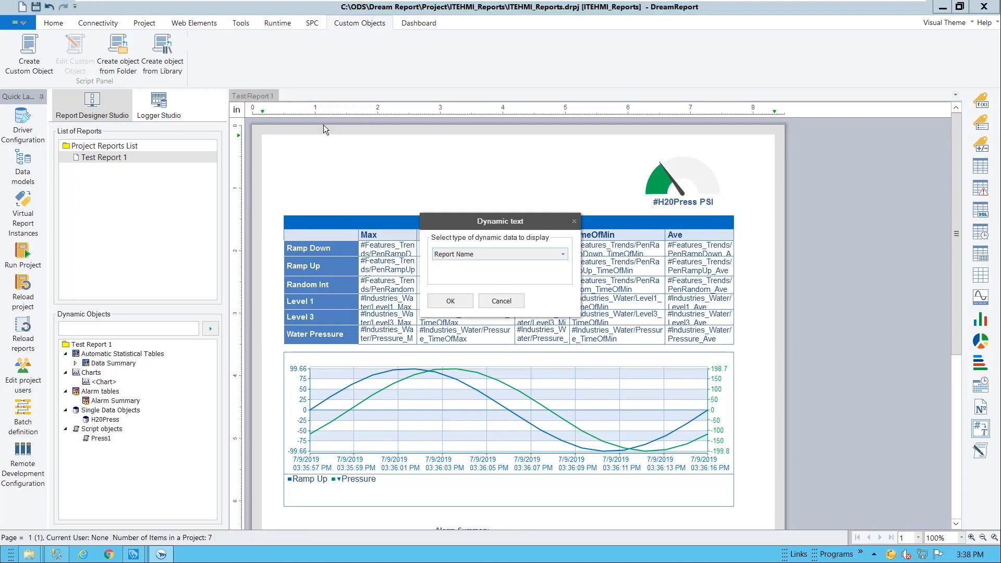
pyautogui.click(450, 302)
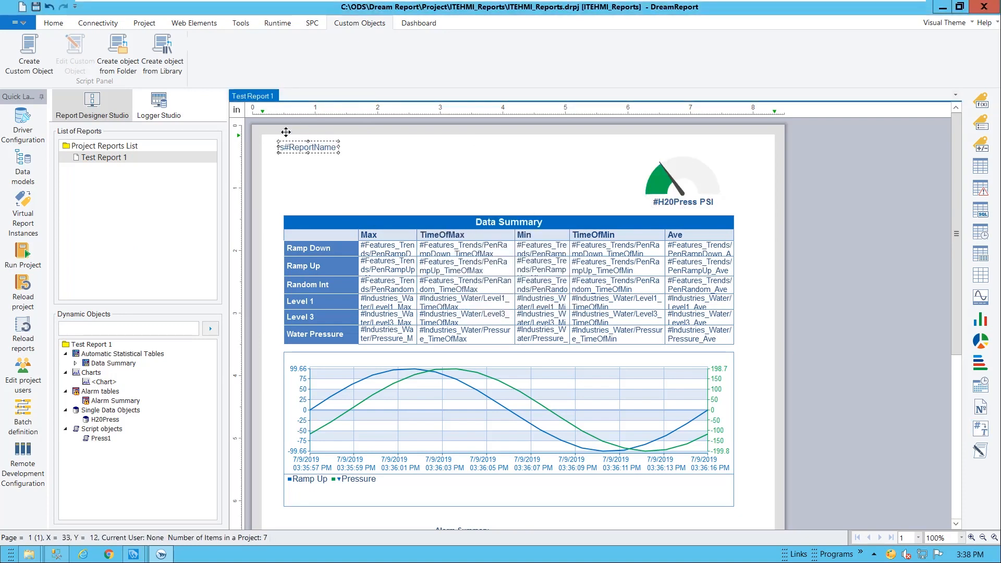
# Make the report name title bold at font size 17
pyautogui.click(54, 24)
pyautogui.click(193, 61)
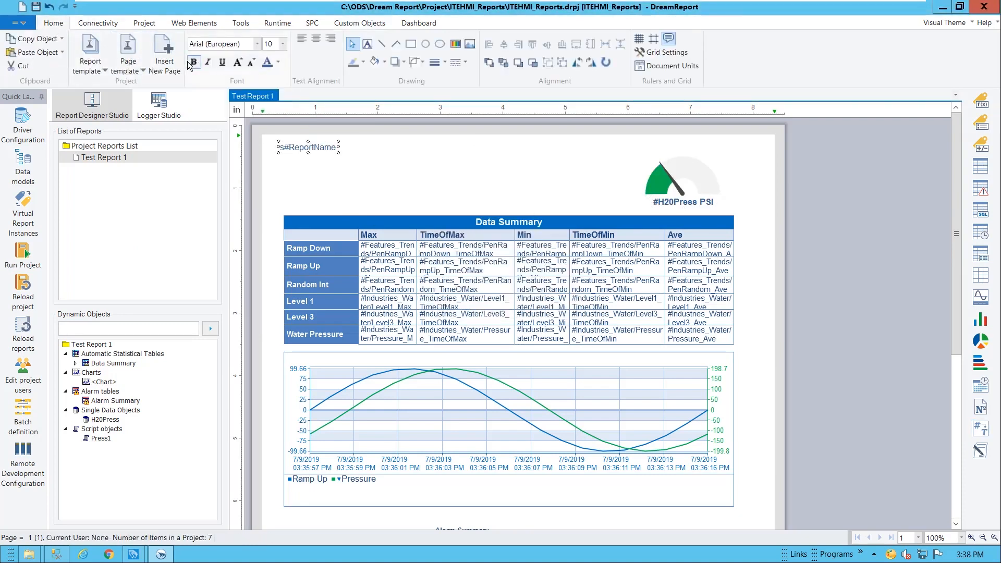
pyautogui.click(283, 43)
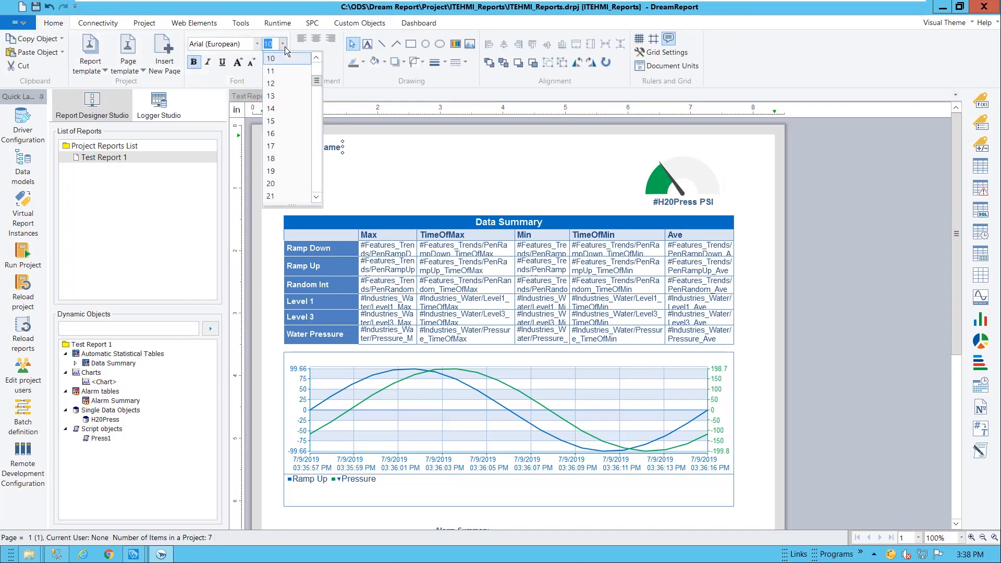
pyautogui.click(283, 144)
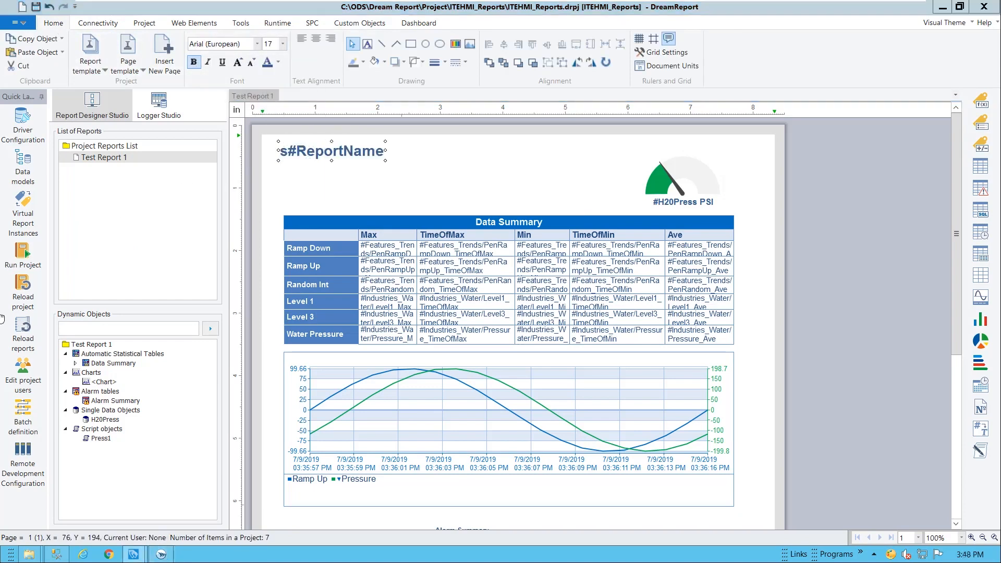
pyautogui.click(23, 252)
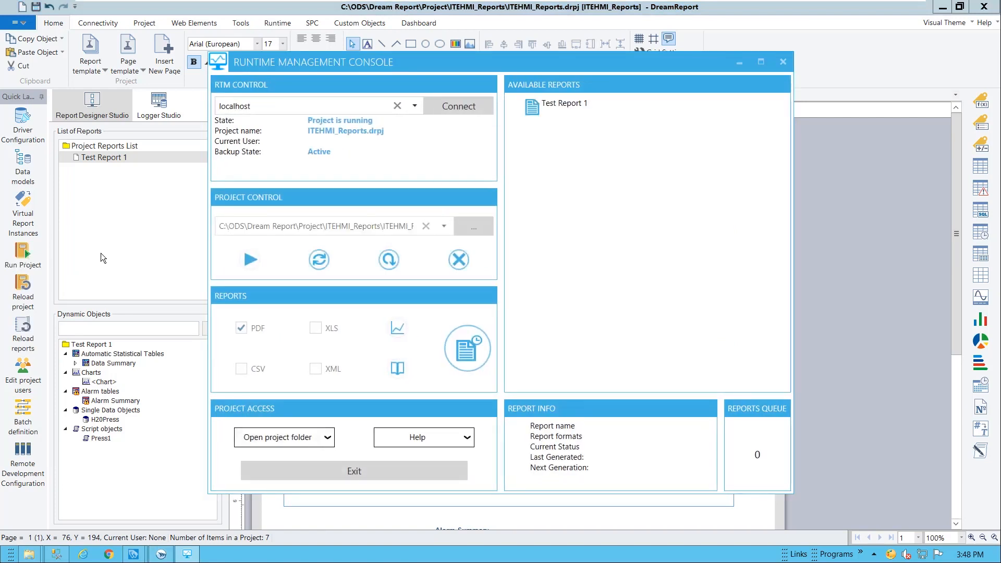
# Generate Test Report 1 in PDF format and open the resulting file in Adobe Reader
pyautogui.click(540, 112)
pyautogui.click(248, 327)
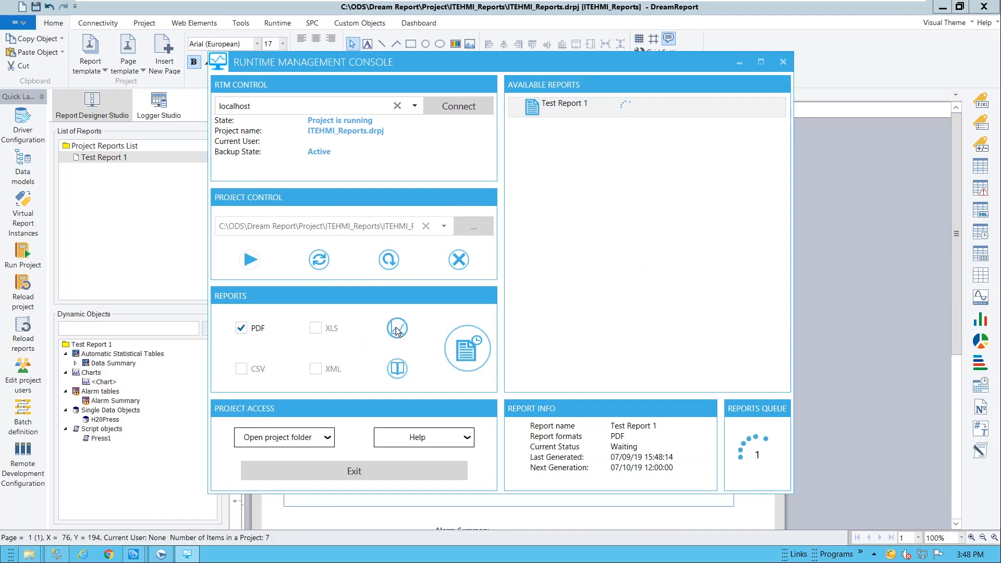
pyautogui.click(397, 368)
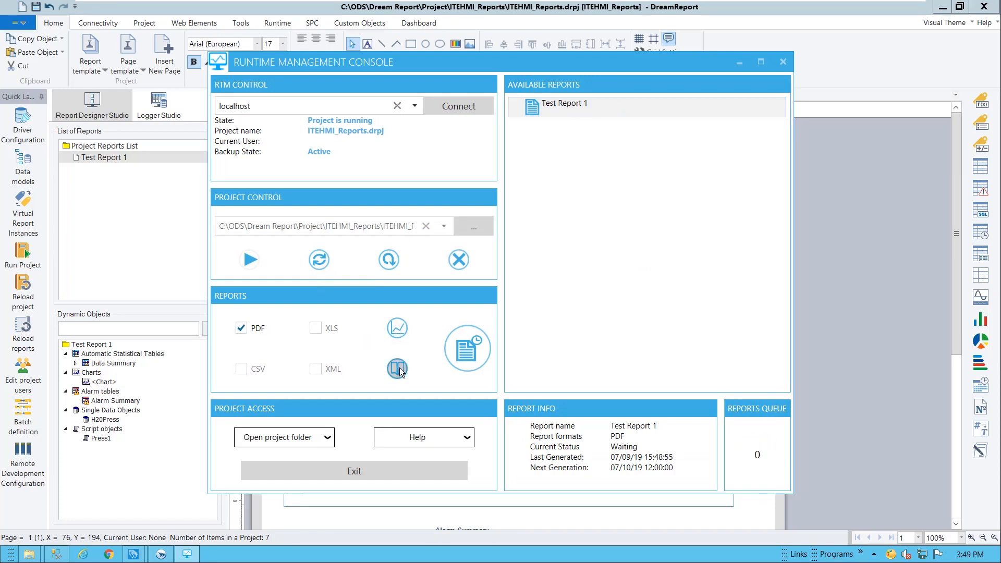
pyautogui.scroll(5, 511, 349)
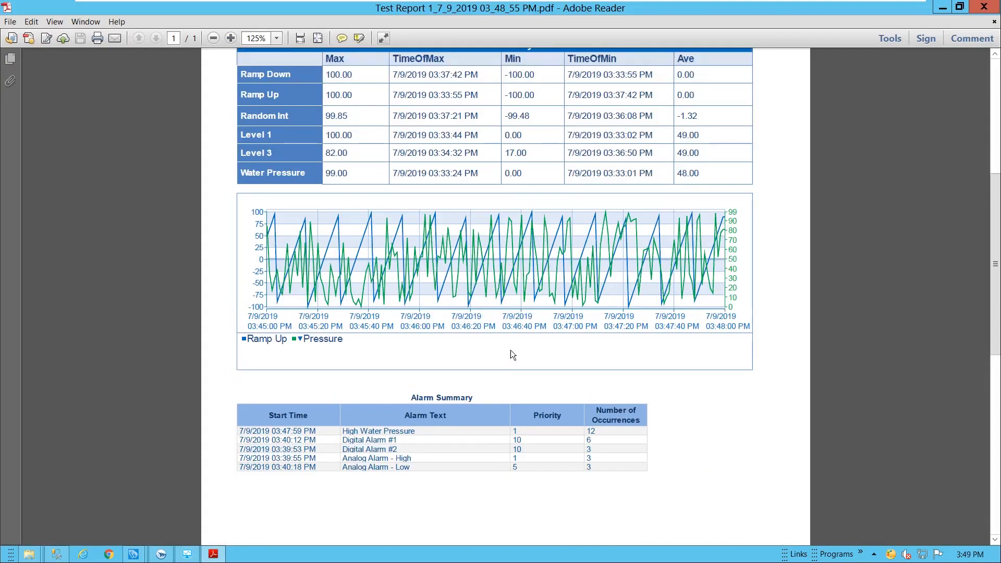
pyautogui.scroll(1, 515, 345)
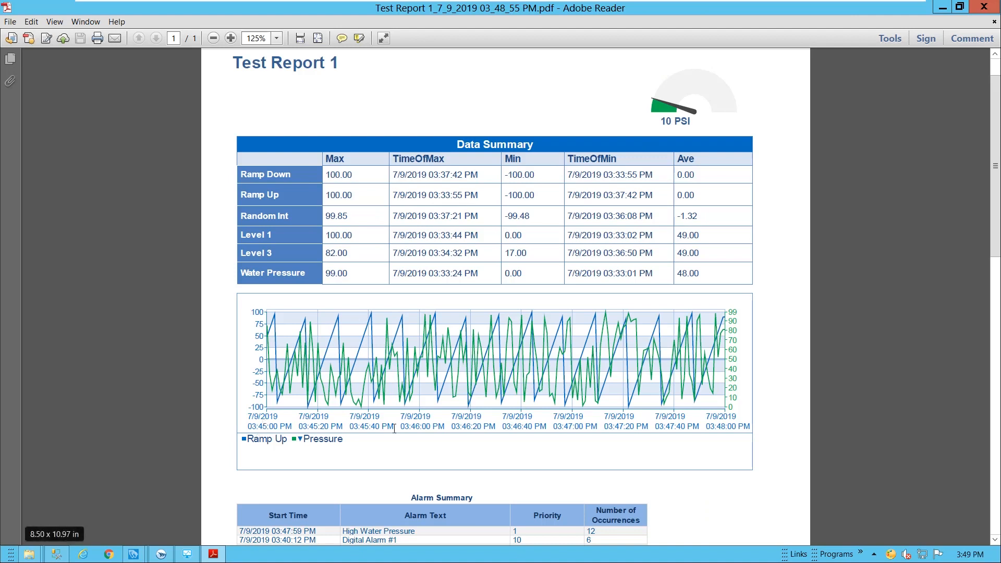
pyautogui.scroll(-3, 613, 396)
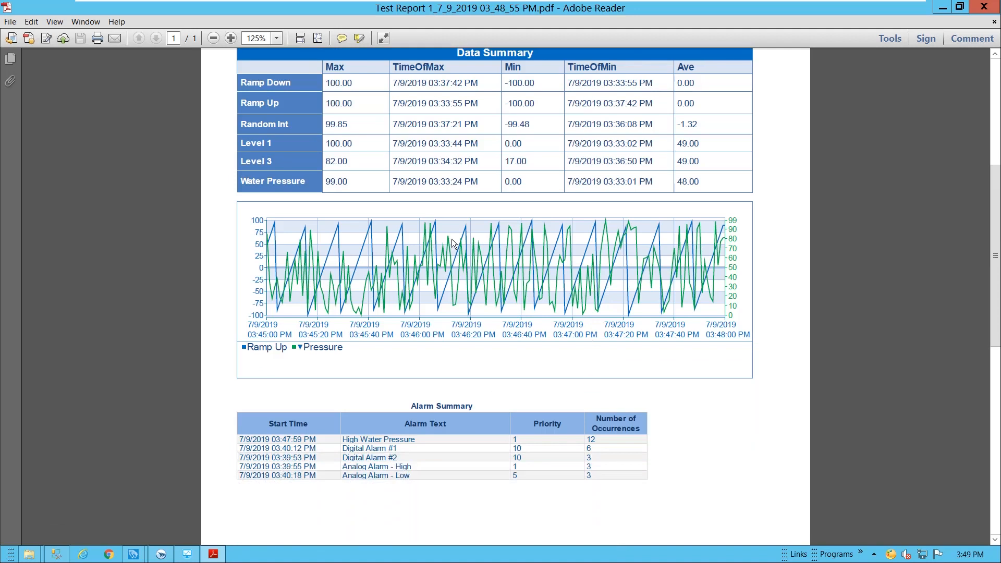
pyautogui.scroll(3, 630, 258)
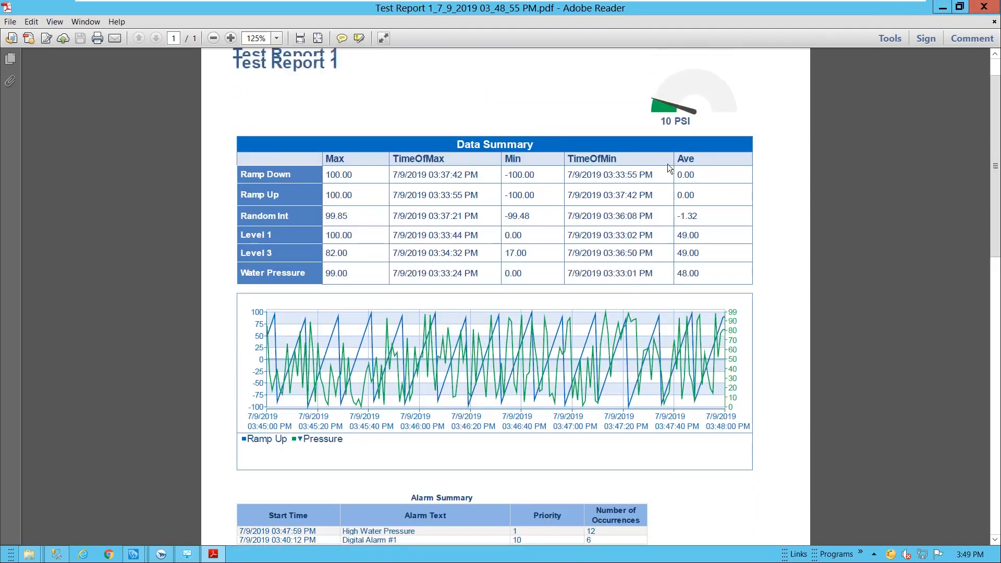
# Close Adobe Reader and regenerate Test Report 1, opening the generated files
pyautogui.click(984, 6)
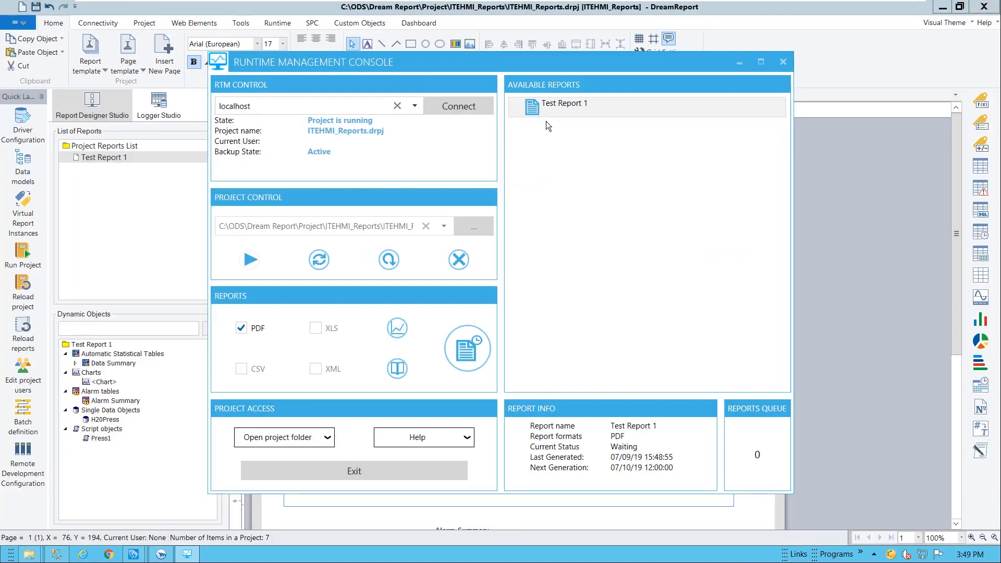
pyautogui.click(402, 333)
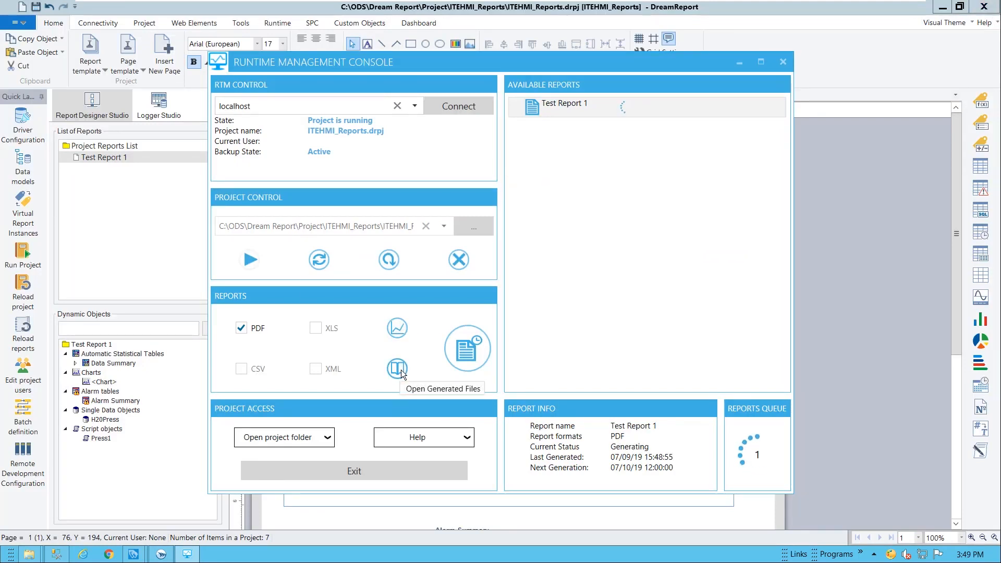
pyautogui.click(401, 371)
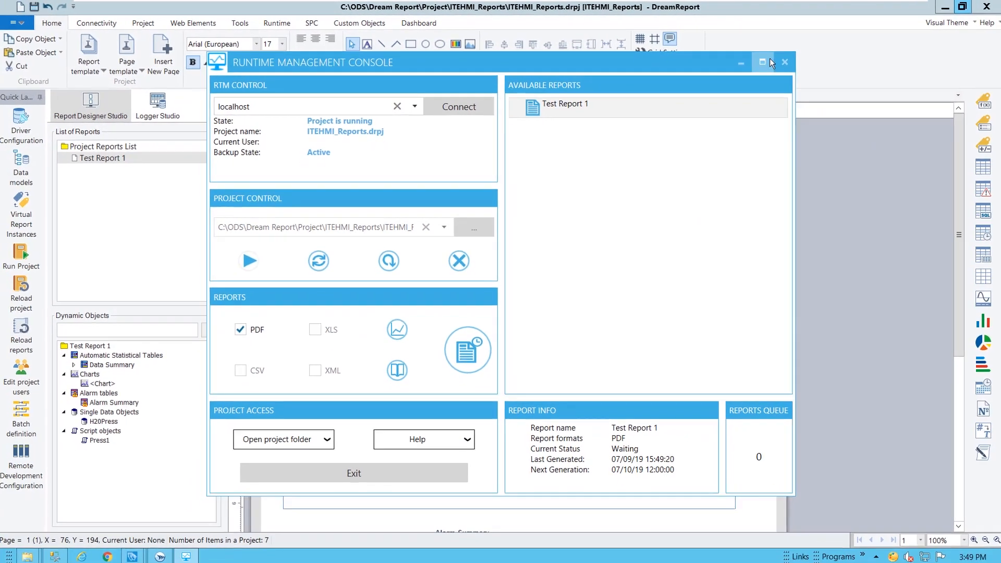
# Minimize the Runtime Management Console and switch to Logger Studio
pyautogui.click(912, 96)
pyautogui.click(162, 204)
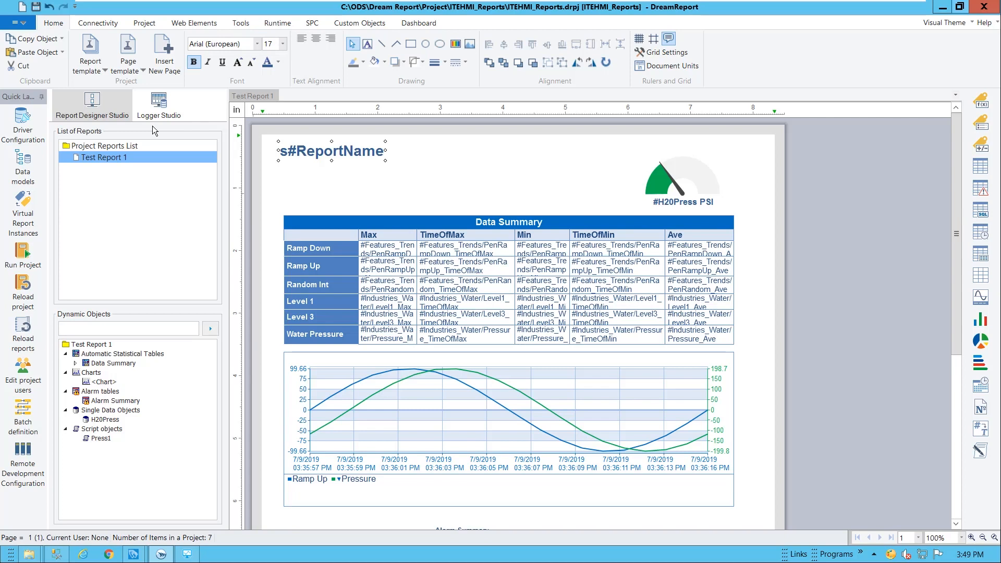
pyautogui.click(158, 107)
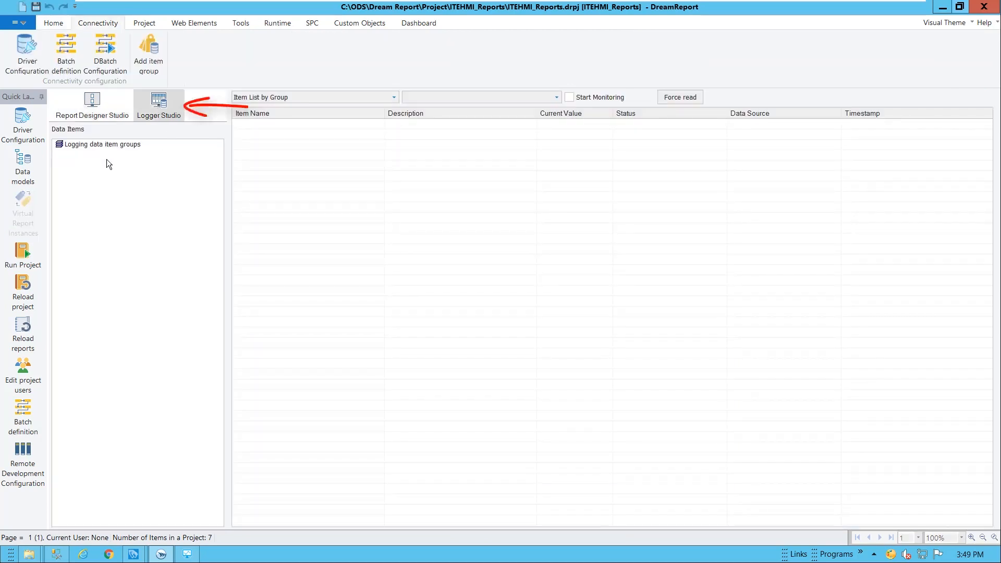
# Create item group Log_15sec with seven data items from the InTouchEdgeHMI_RtItem source
pyautogui.rightClick(114, 145)
pyautogui.click(159, 134)
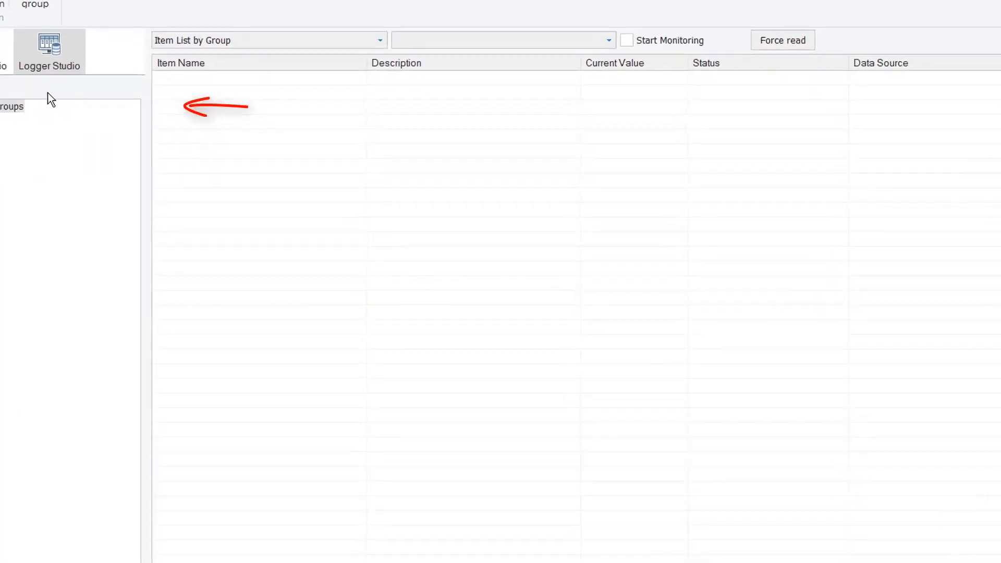
pyautogui.click(391, 135)
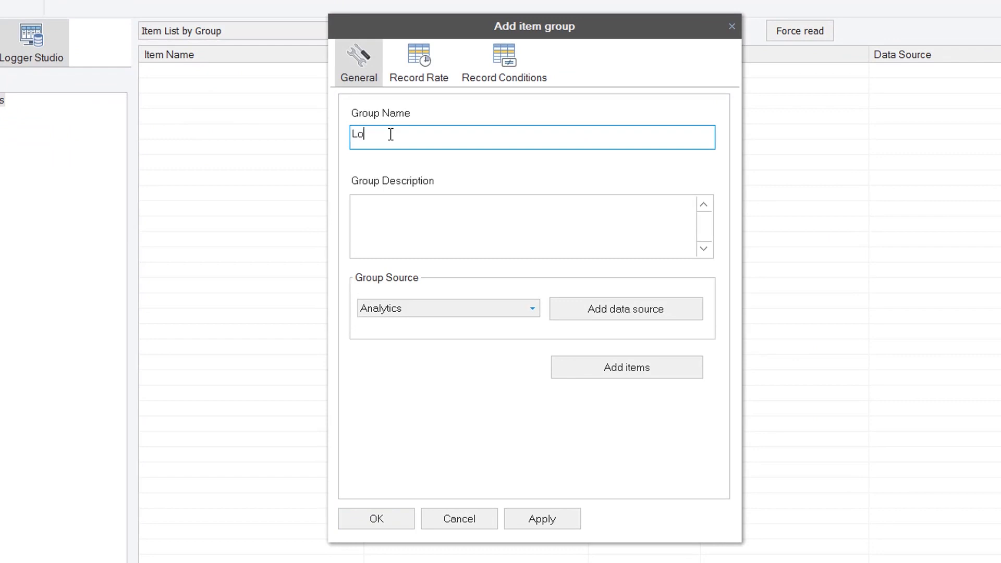
pyautogui.write('Log_15sec')
pyautogui.click(399, 309)
pyautogui.click(403, 336)
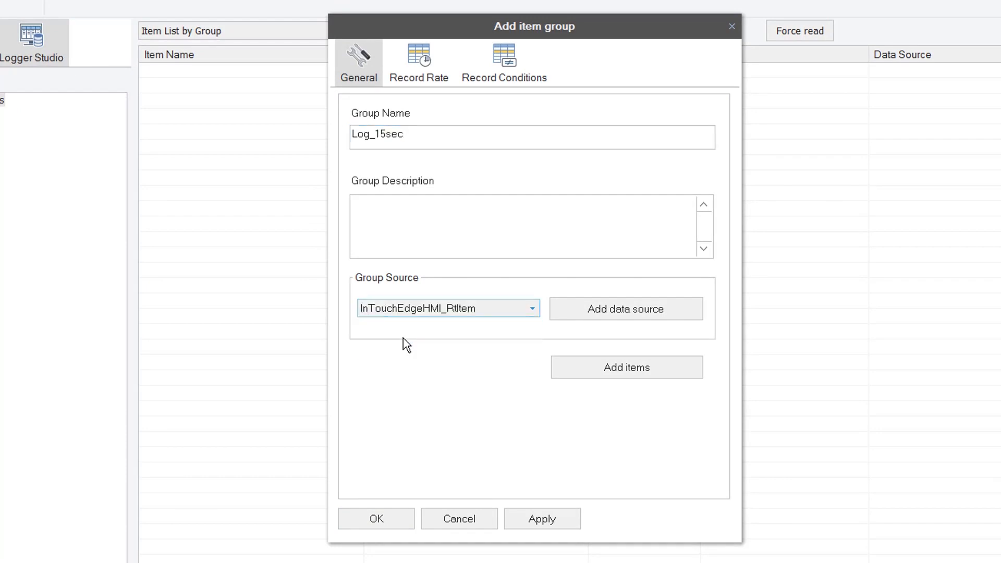
pyautogui.click(623, 368)
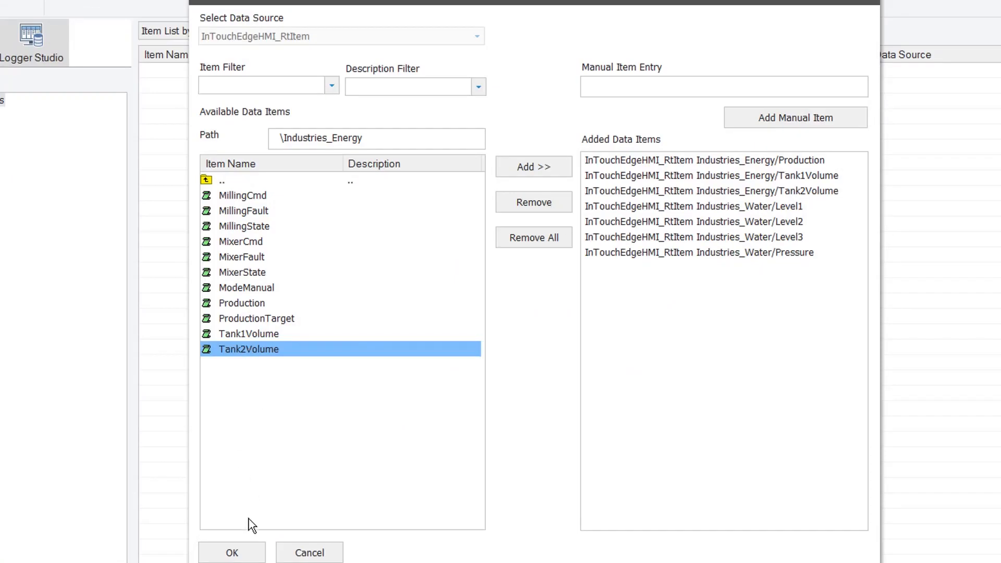
pyautogui.click(232, 553)
# Set the group to record at a fixed interval of 00:00:15 and confirm
pyautogui.click(419, 70)
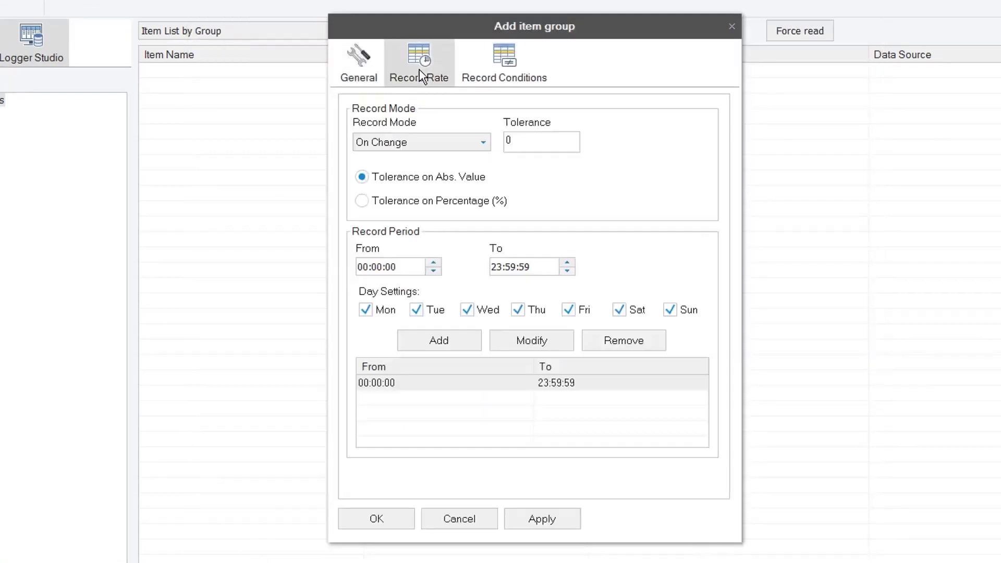
pyautogui.click(447, 146)
pyautogui.click(401, 181)
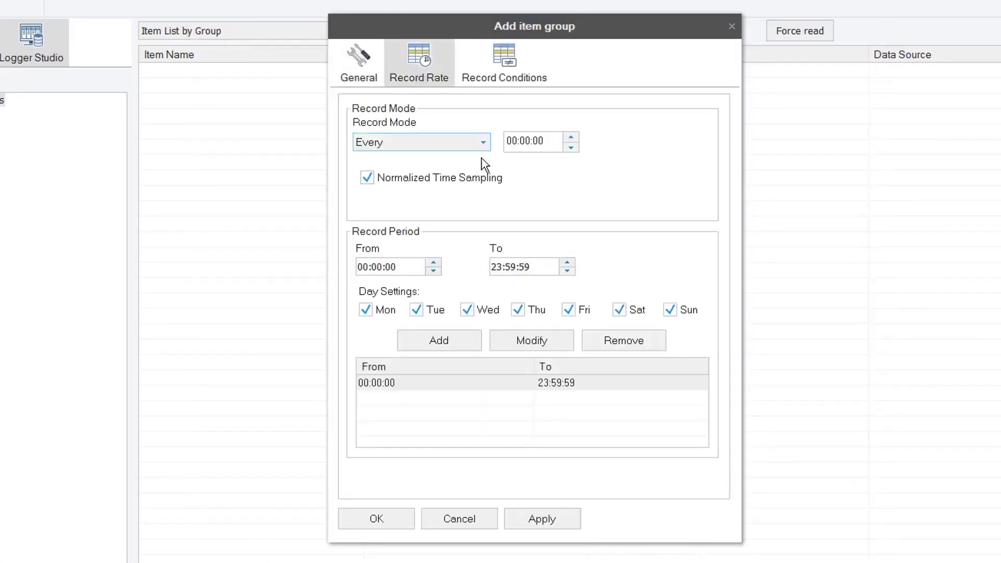
pyautogui.click(568, 143)
pyautogui.write('15')
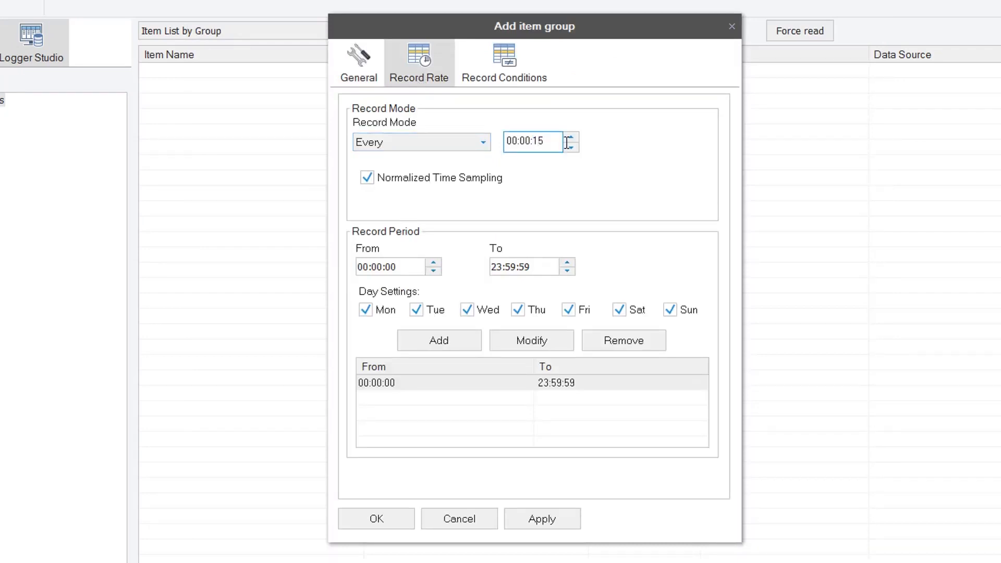
pyautogui.click(377, 518)
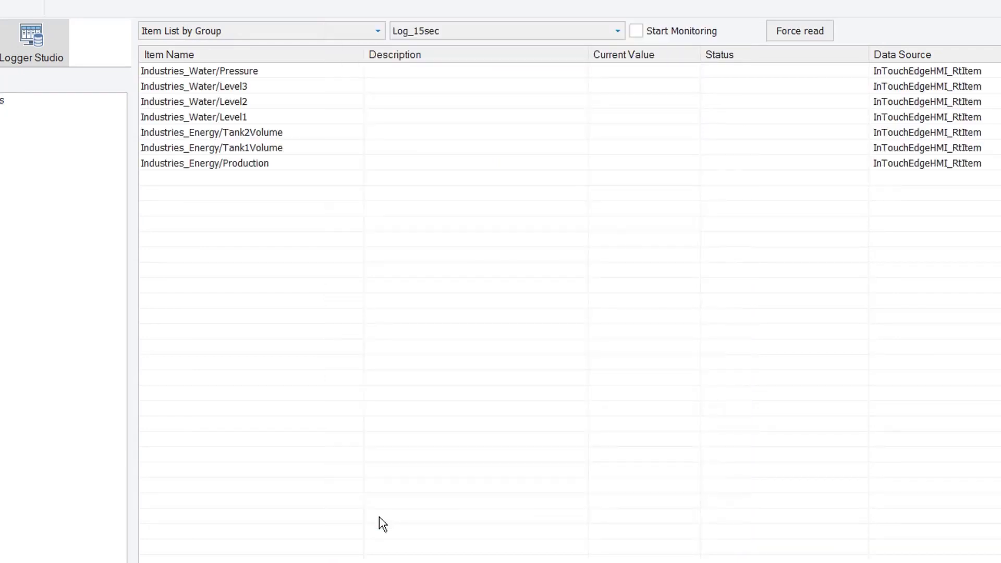
# Briefly monitor the live Log_15sec values, then review the available project database types
pyautogui.click(689, 36)
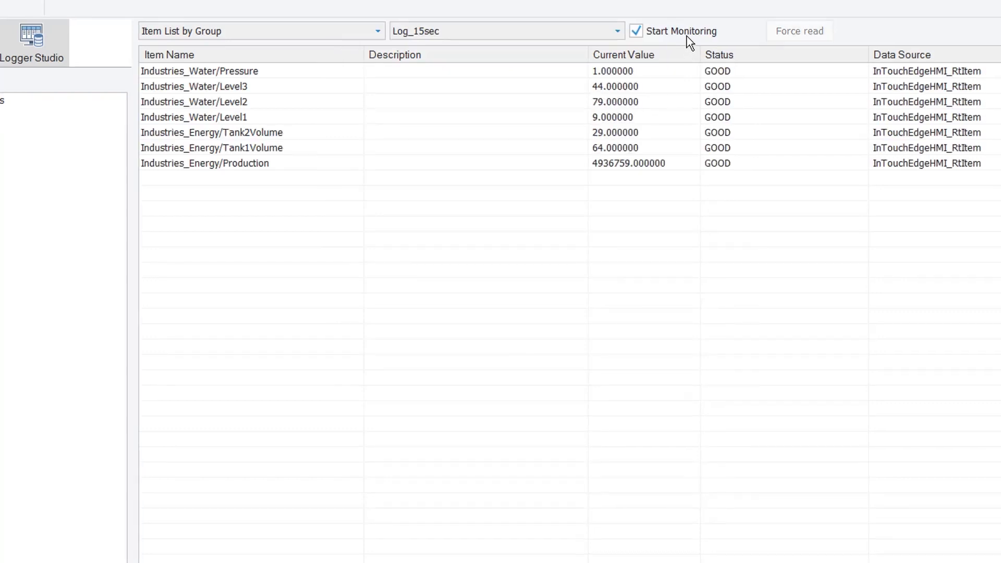
pyautogui.click(691, 34)
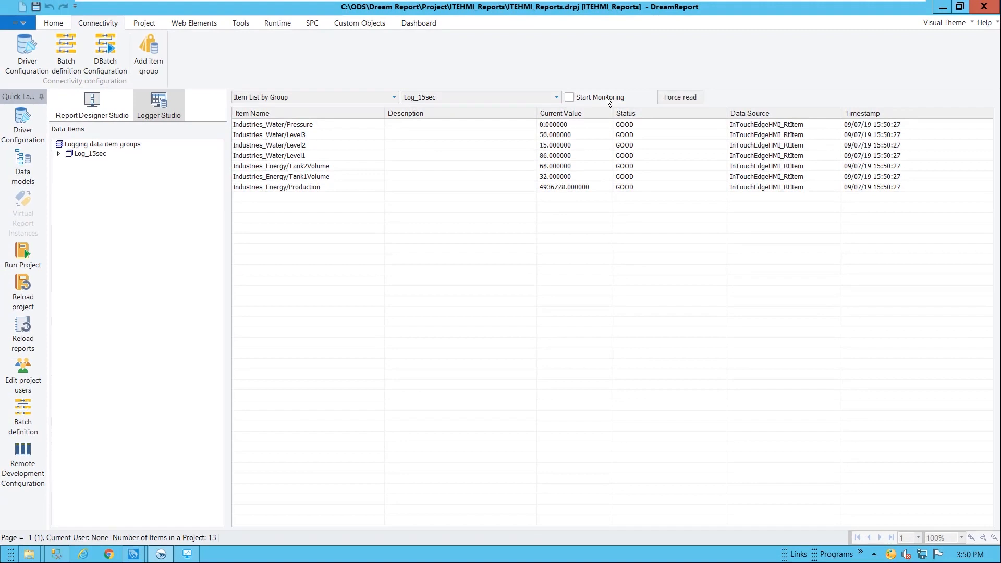
pyautogui.click(149, 23)
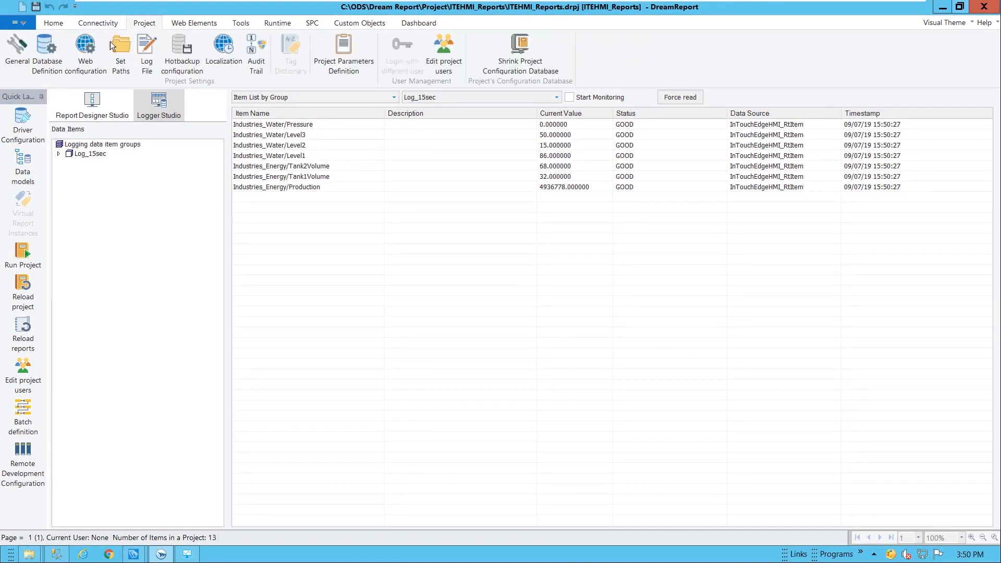
pyautogui.click(59, 61)
pyautogui.click(620, 122)
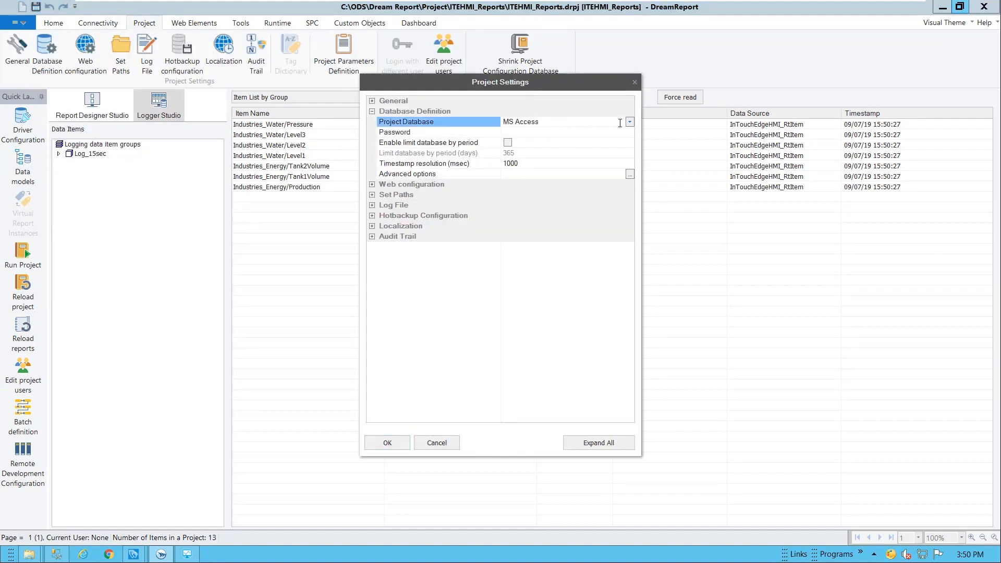
pyautogui.click(630, 123)
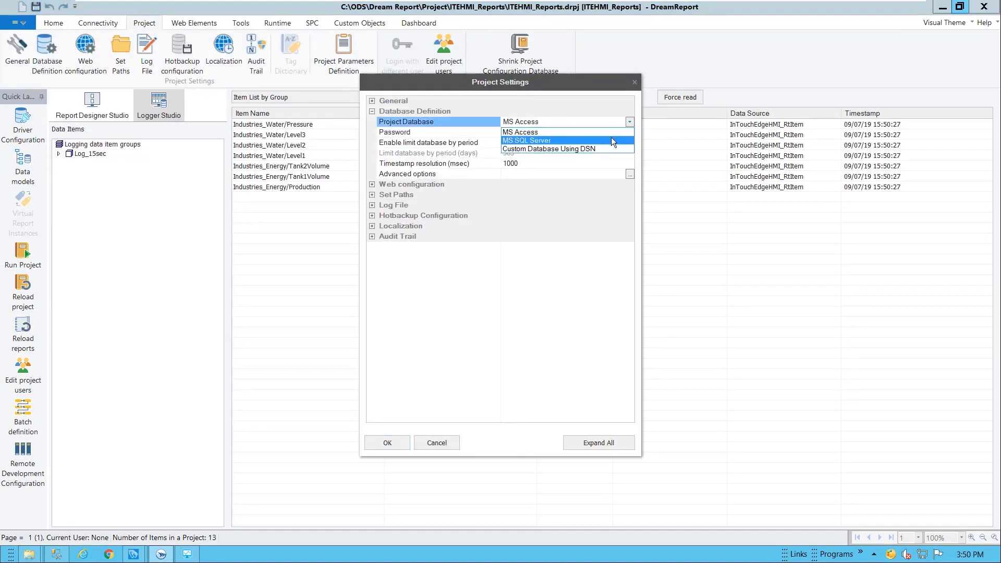
# Keep MS Access as the project database and return to the Test Report 1 designer
pyautogui.click(584, 109)
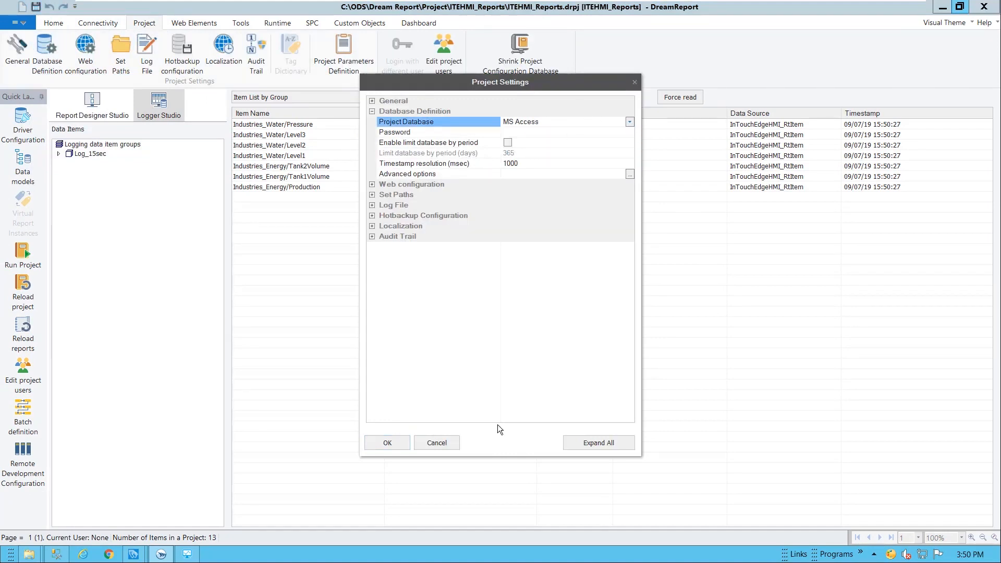
pyautogui.click(446, 443)
pyautogui.click(92, 104)
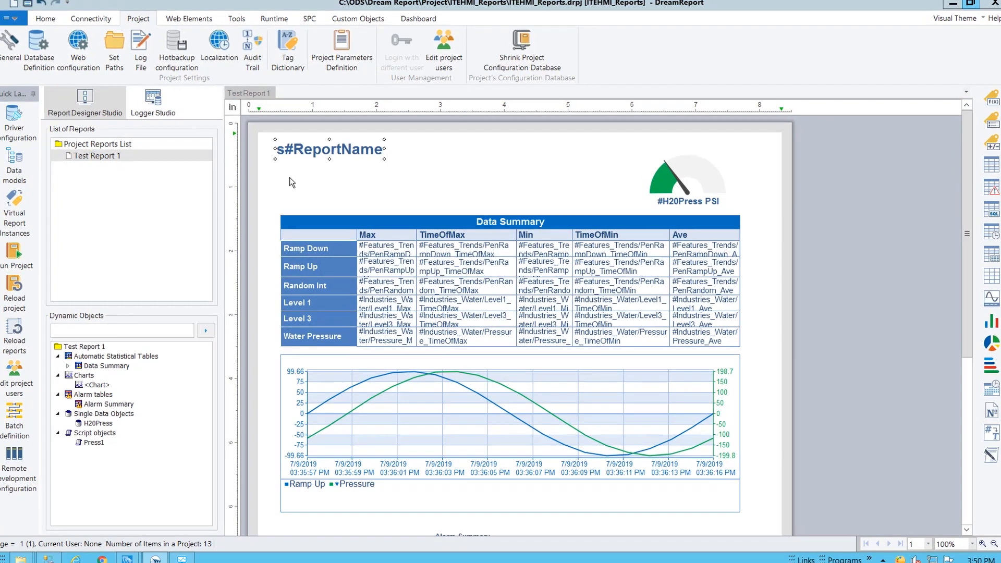
# Enable generation on event in Test Report 1's settings
pyautogui.doubleClick(104, 157)
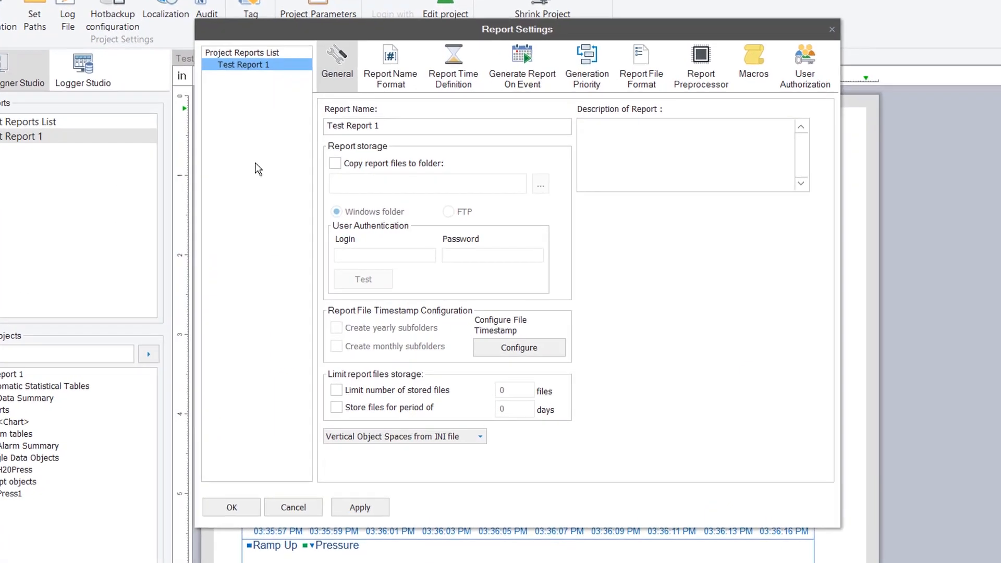
pyautogui.click(528, 58)
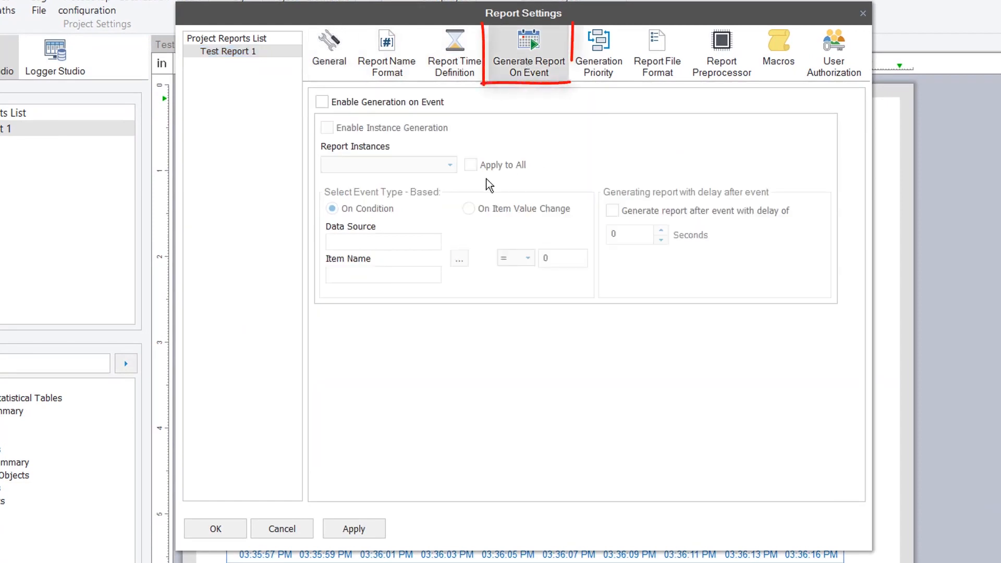
pyautogui.click(402, 102)
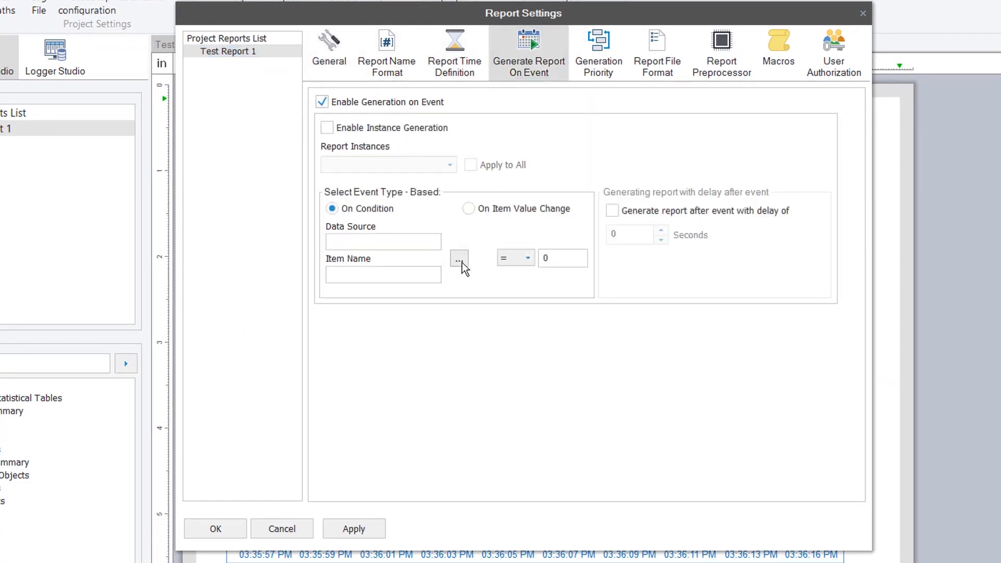
# Set the trigger to InTouchEdgeHMI_RtItem Industries_Water/Valve = 1 and confirm
pyautogui.click(460, 259)
pyautogui.click(537, 62)
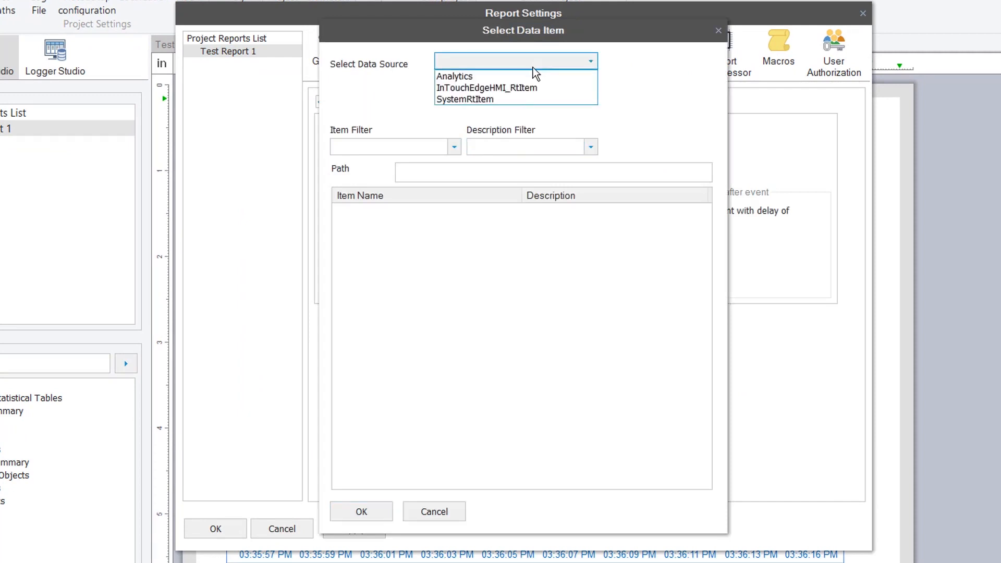
pyautogui.click(523, 88)
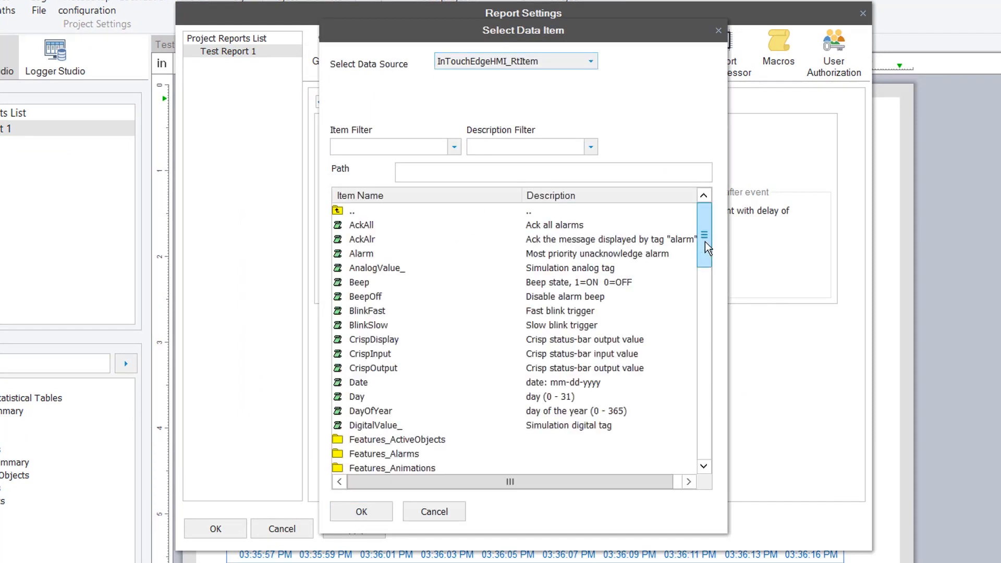
pyautogui.moveTo(705, 245); pyautogui.dragTo(697, 387)
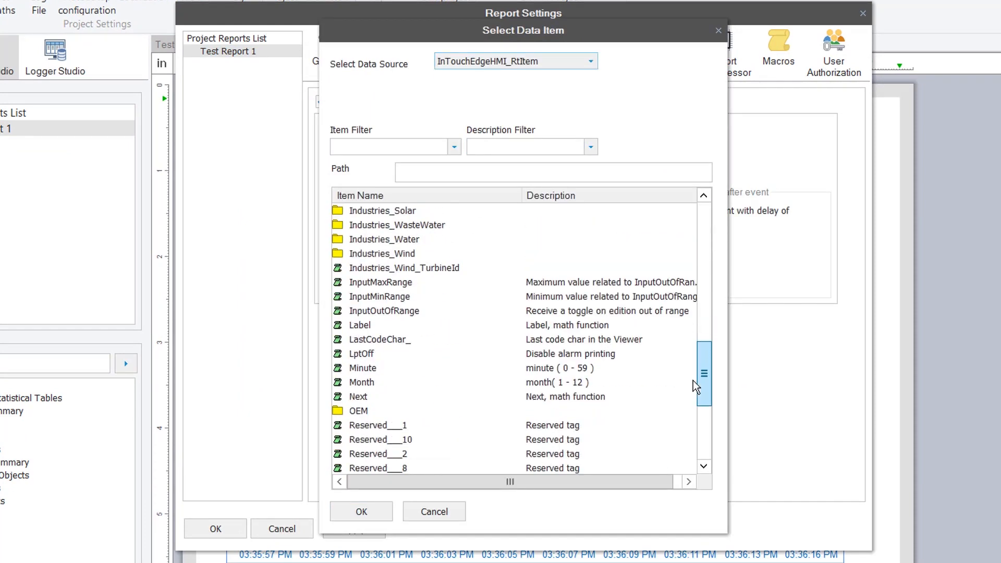
pyautogui.doubleClick(412, 240)
pyautogui.doubleClick(366, 340)
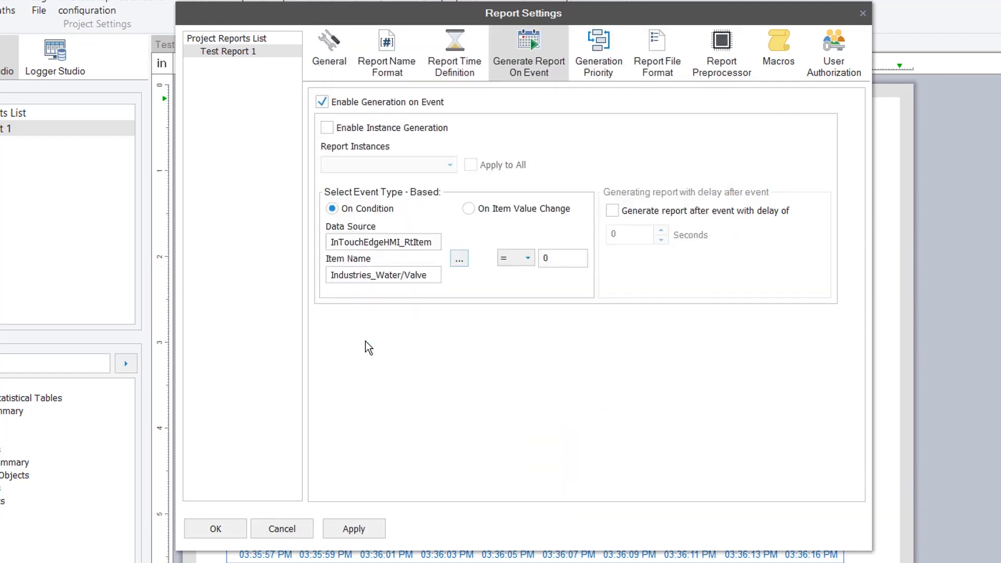
pyautogui.doubleClick(553, 259)
pyautogui.write('1')
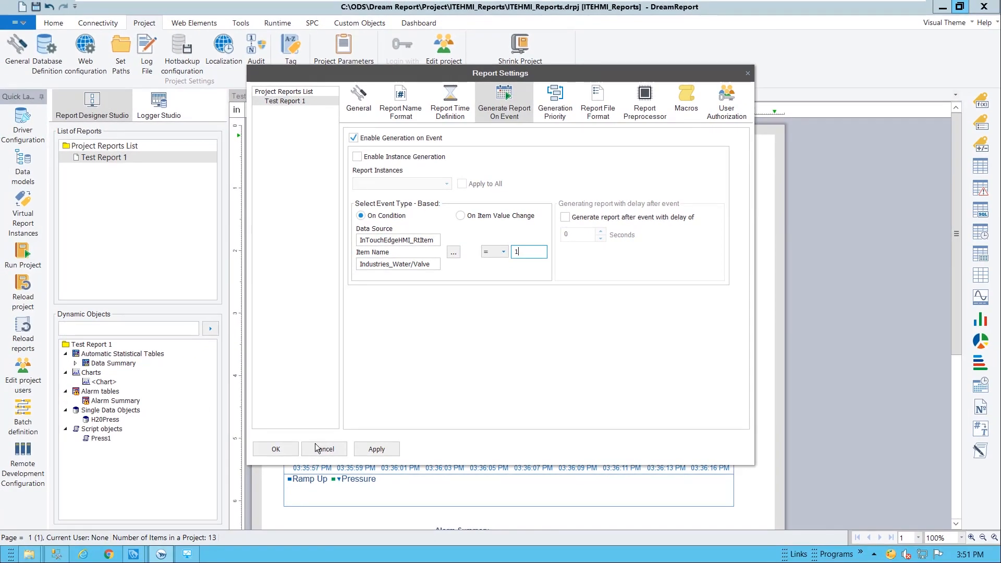
pyautogui.click(270, 448)
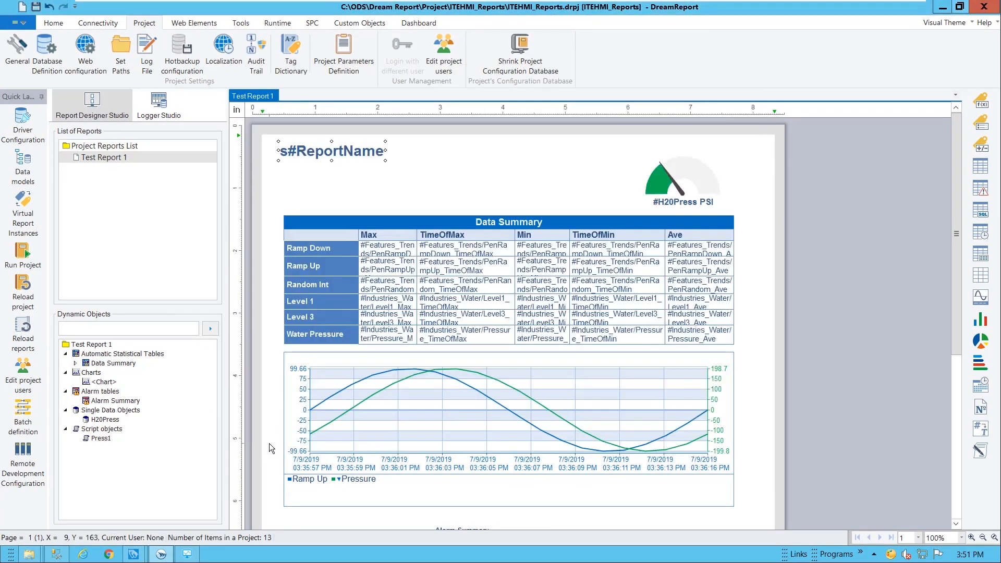